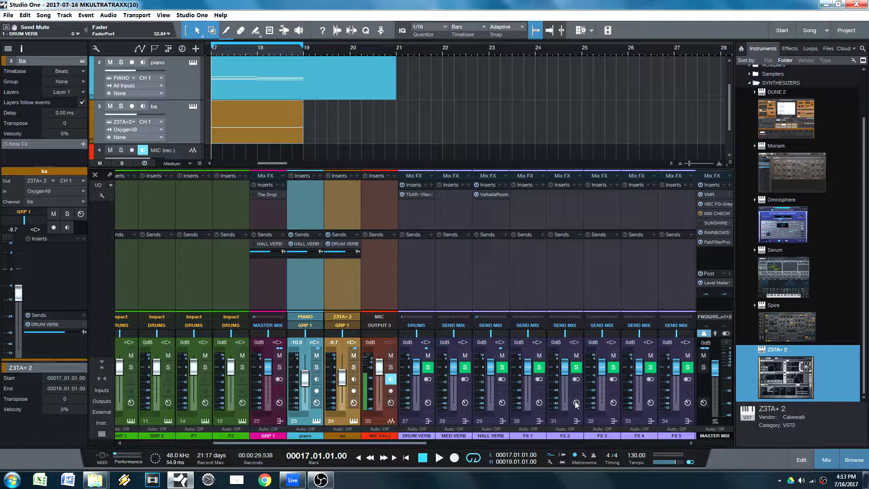
left_click(306, 296, "ctrl")
left_click(299, 292, "ctrl")
left_click(300, 293, "ctrl")
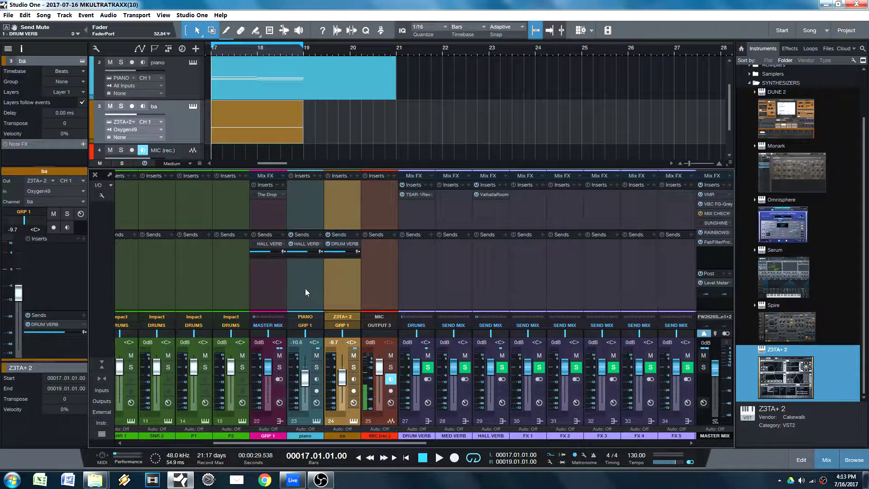
left_click(306, 287, "ctrl")
left_click(307, 289, "ctrl")
left_click(308, 289)
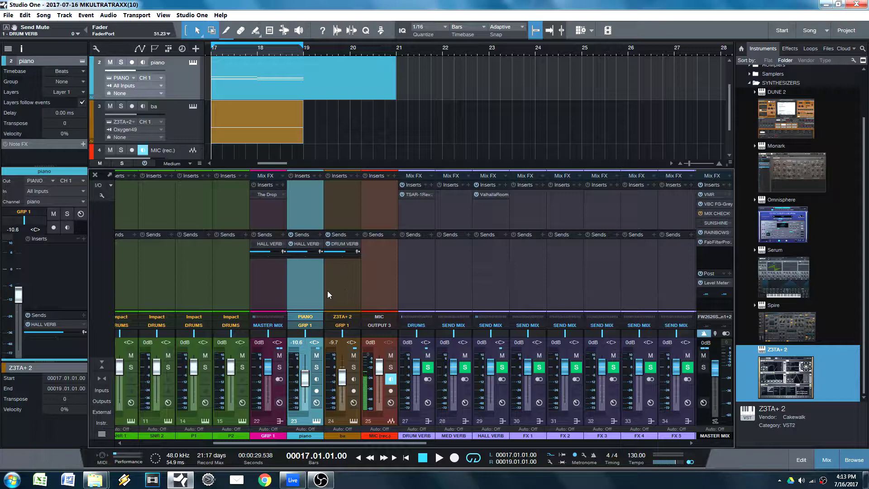
left_click(336, 288)
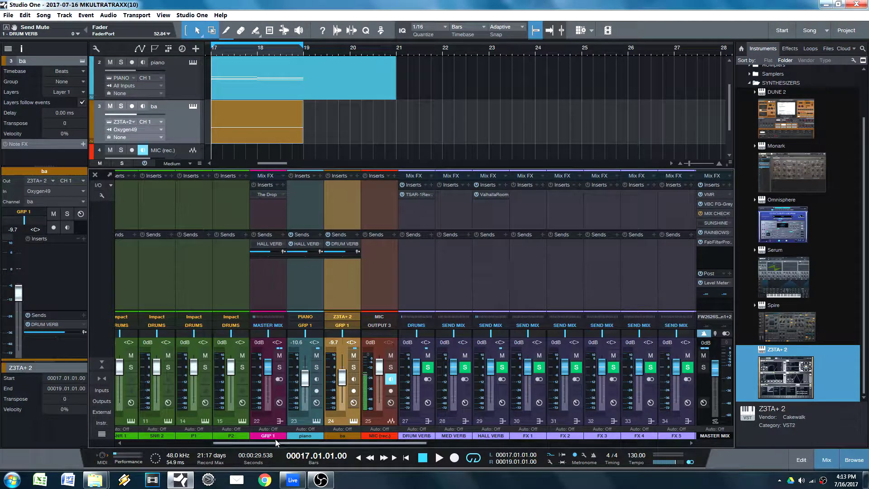
left_click(311, 310)
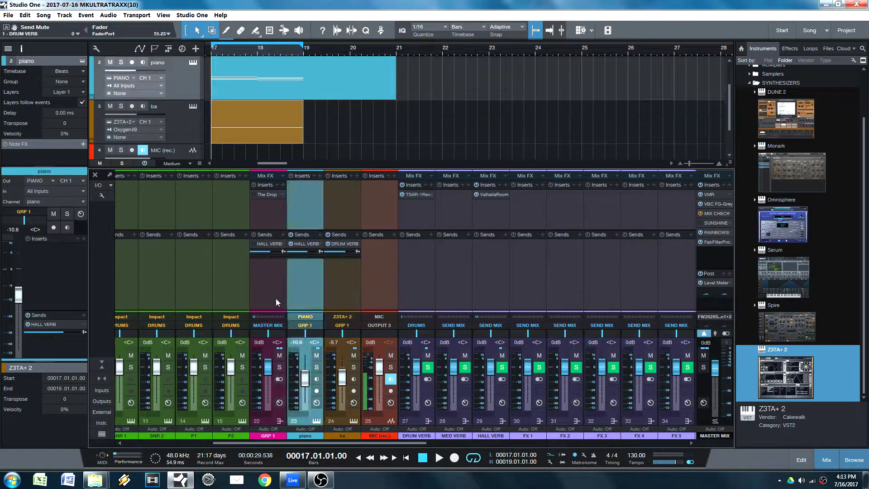
left_click(270, 306)
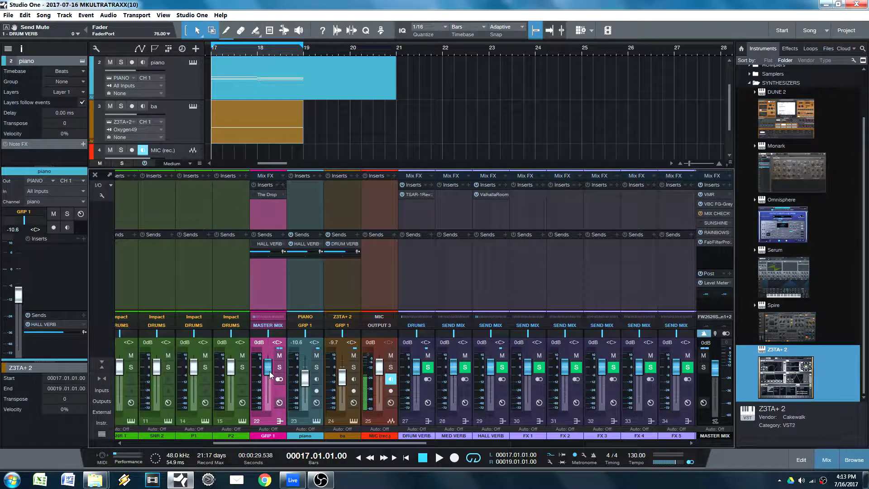
left_click_drag(271, 369, 268, 384)
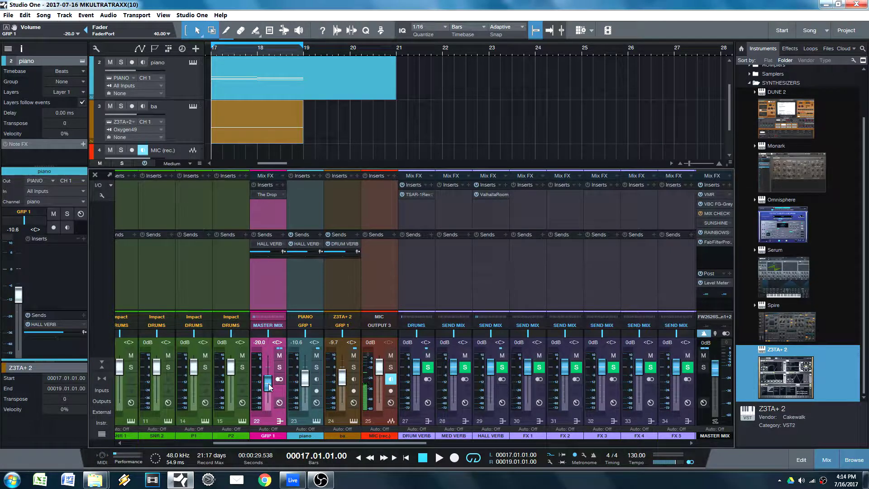
left_click(266, 380, "alt")
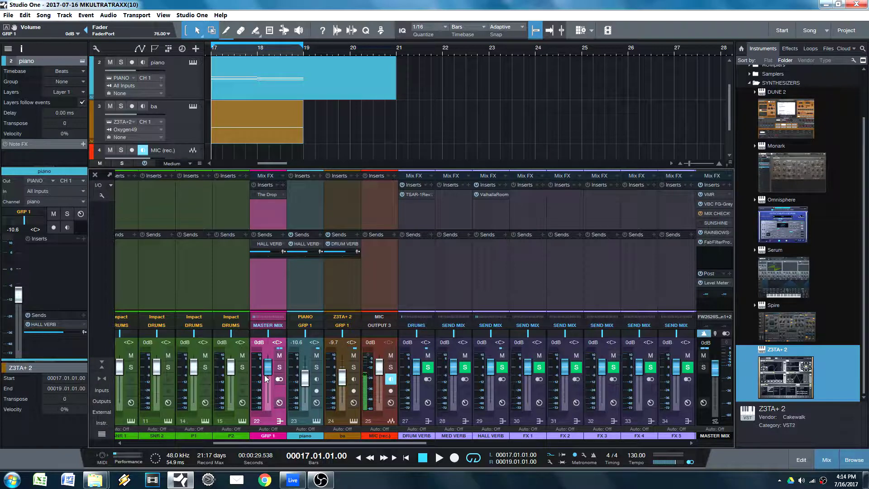
left_click(307, 292)
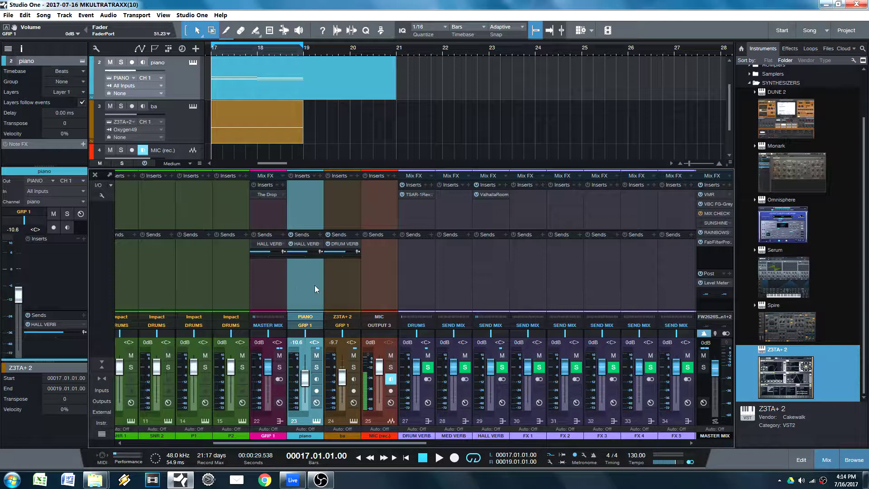
Silence the MASTER MIX group by pulling its GRP 1 fader to -oo during playback
left_click(244, 139)
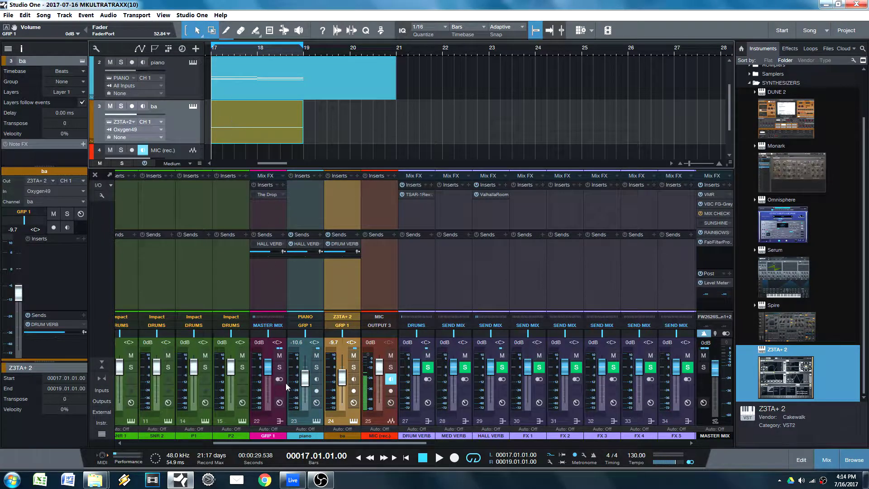
key("space")
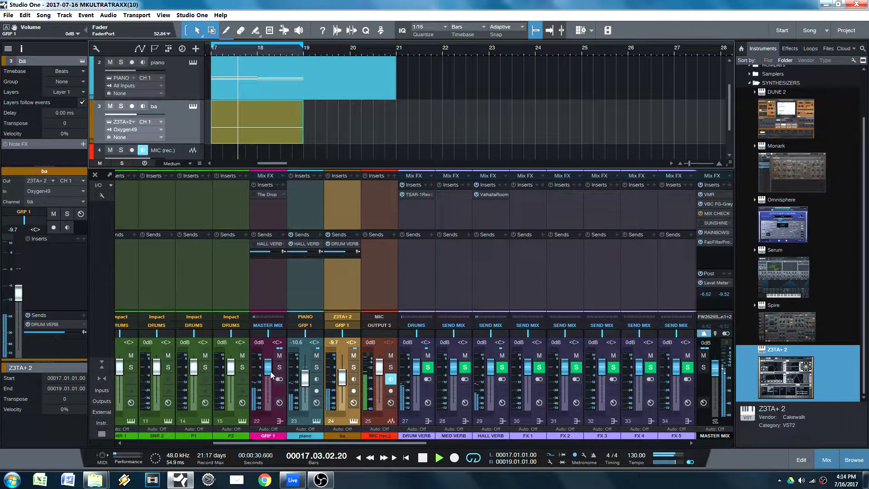
left_click_drag(270, 369, 268, 405)
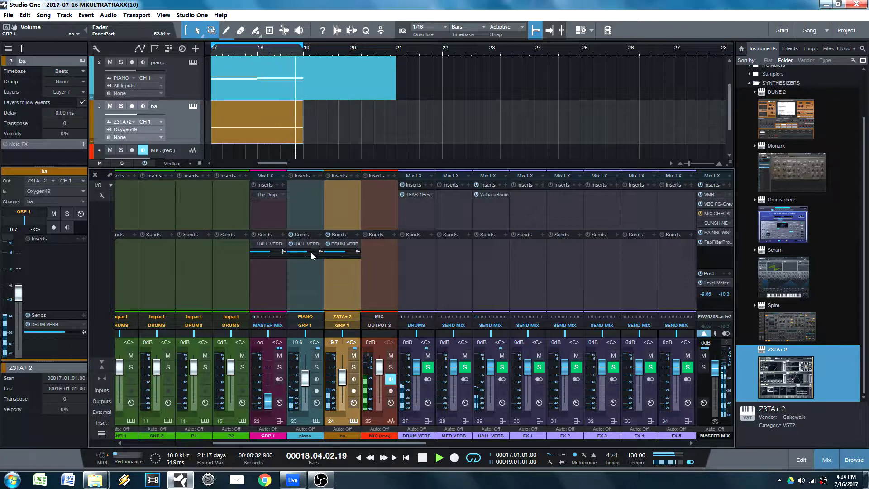
key("space")
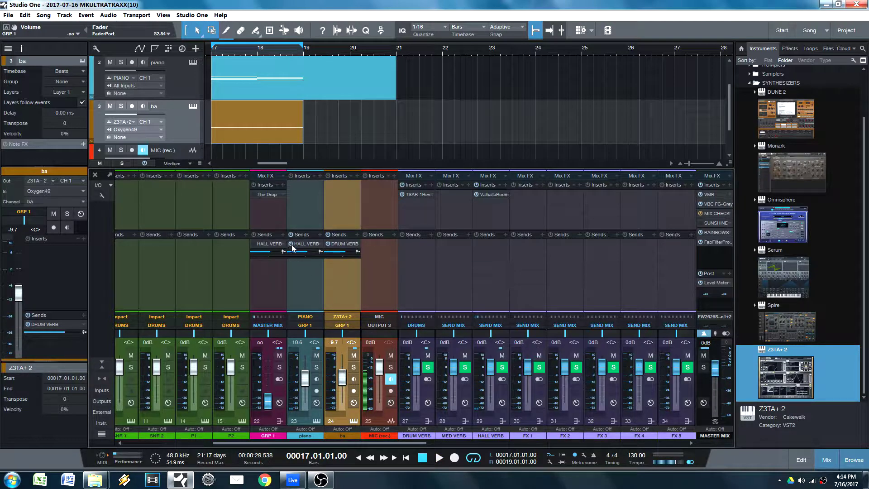
Mute the ba channel's DRUM VERB send and play back to hear the change
left_click(328, 243)
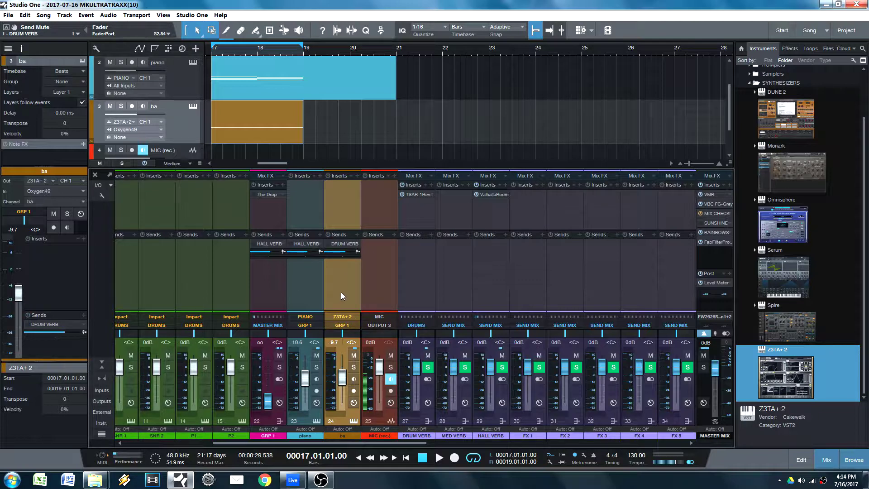
key("space")
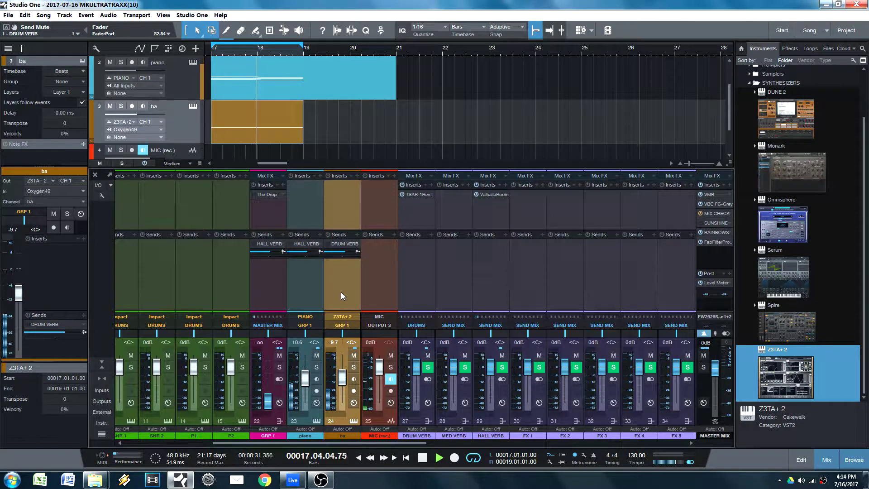
key("space")
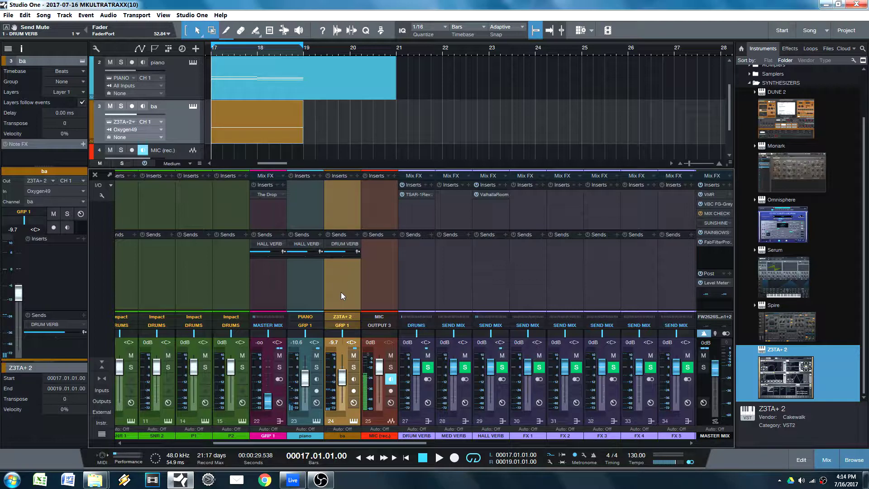
left_click(301, 247)
left_click(307, 246)
left_click(263, 257)
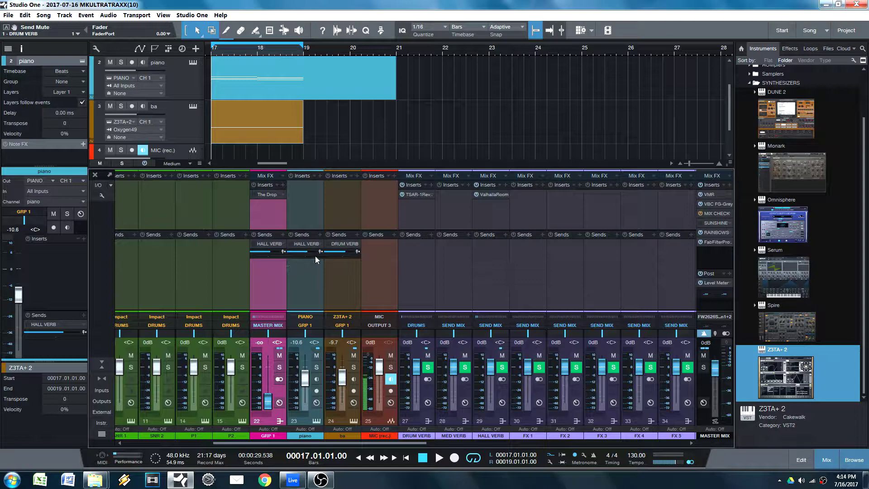
left_click(346, 268)
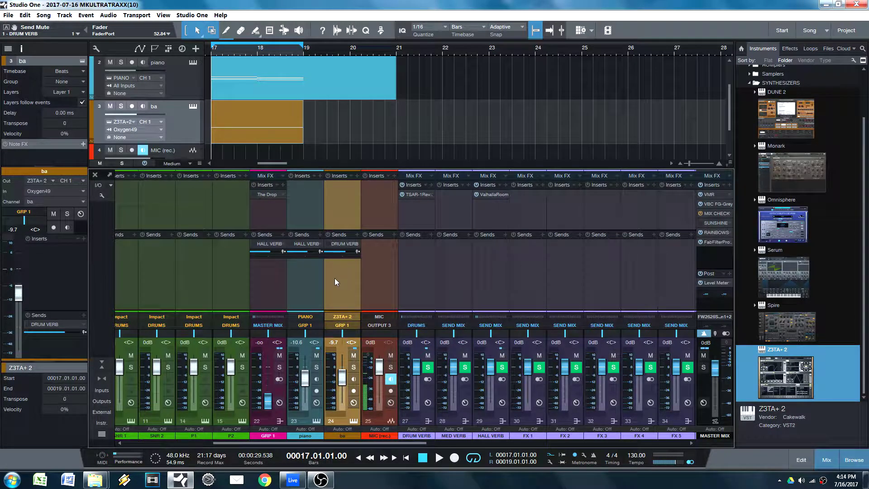
left_click(300, 278)
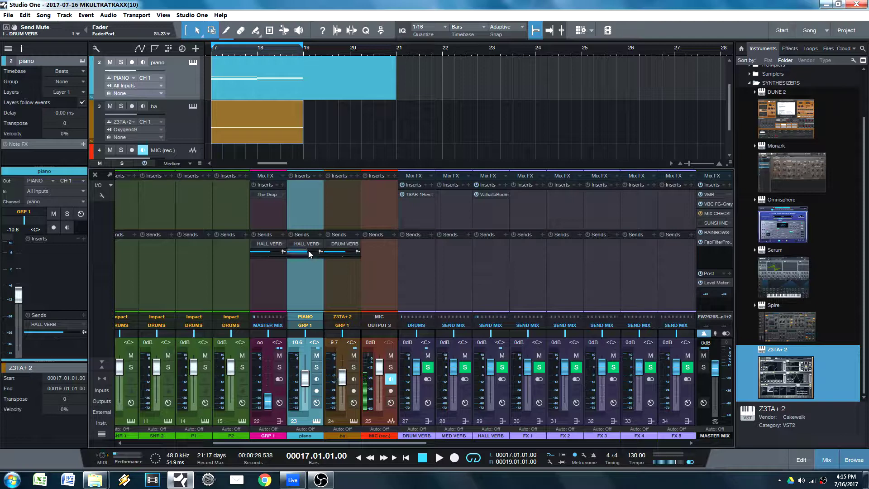
Reset MASTER MIX to 0 dB, re-enable the piano and ba reverb sends, then lower the group while listening
left_click(268, 400, "ctrl")
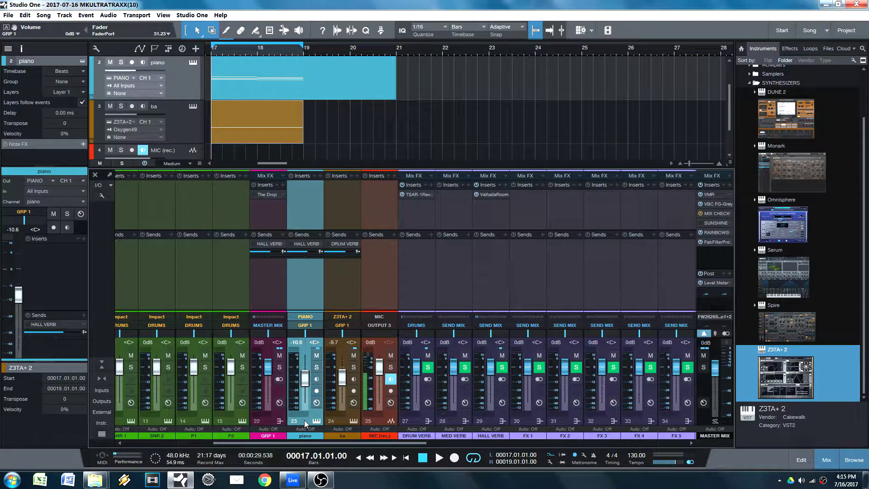
left_click(326, 244)
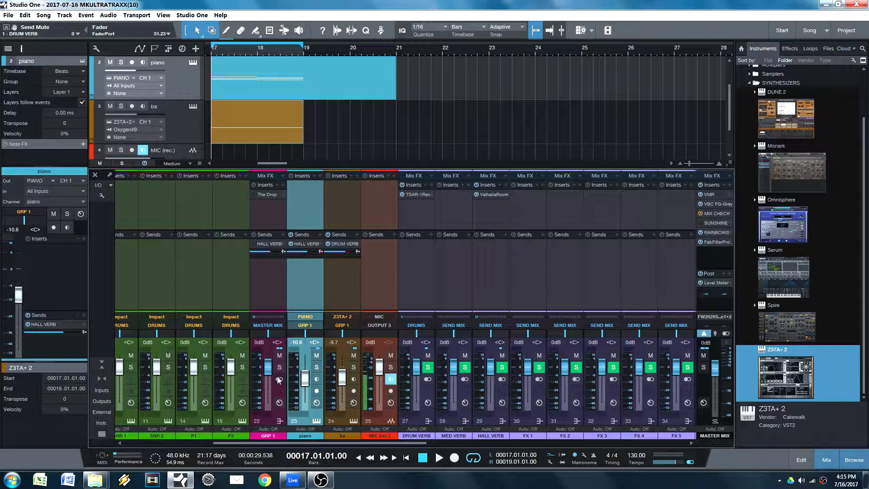
left_click_drag(268, 367, 272, 414)
key("space")
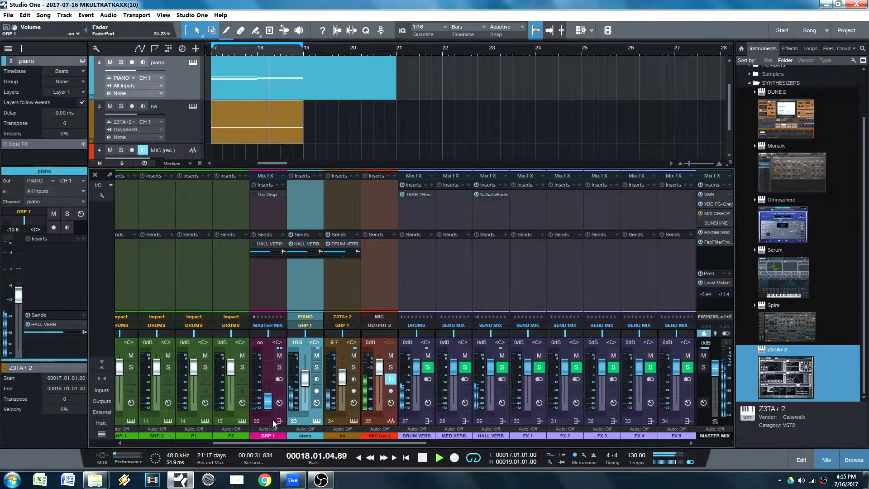
key("space")
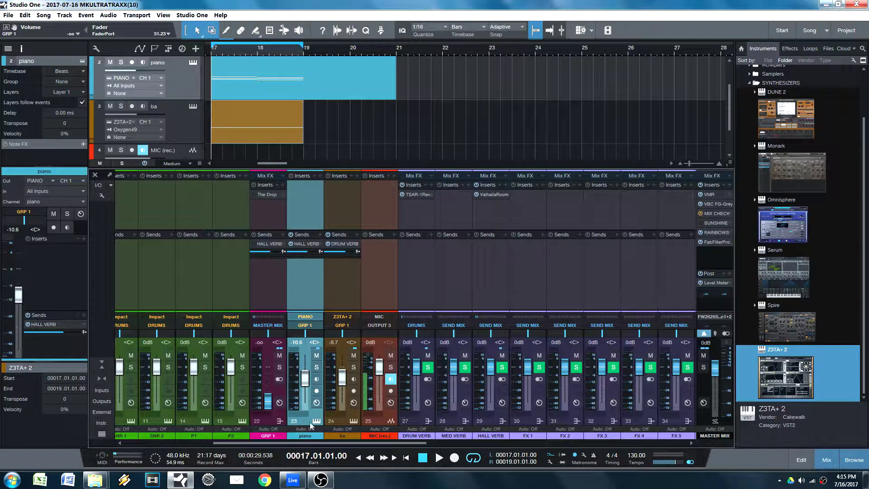
Create VCA 1 controlling the selected piano and ba channels
left_click(347, 424)
right_click(344, 421)
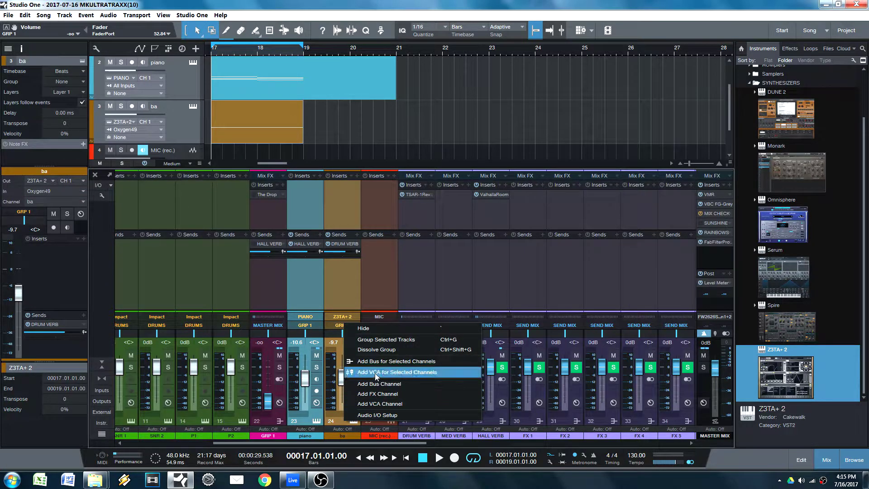
left_click(407, 369)
Move VCA 1 ahead of the MASTER MIX channel and colour it red
left_click_drag(382, 422, 257, 424)
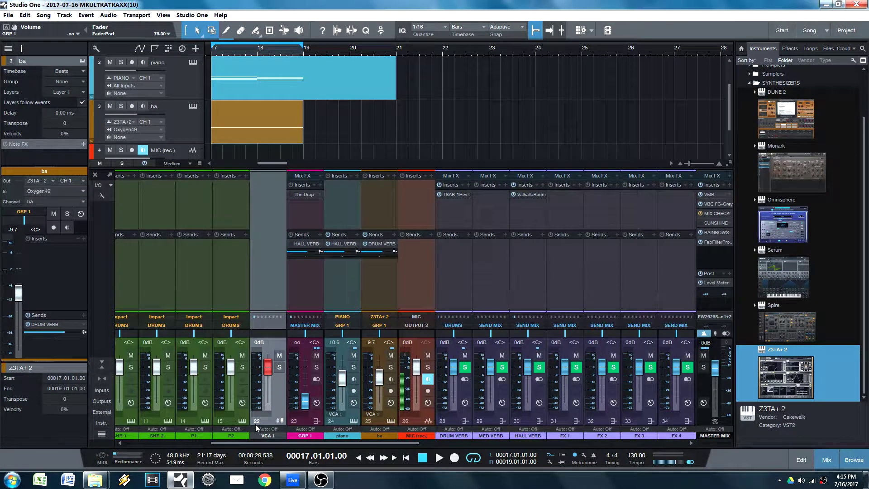
left_click(276, 438)
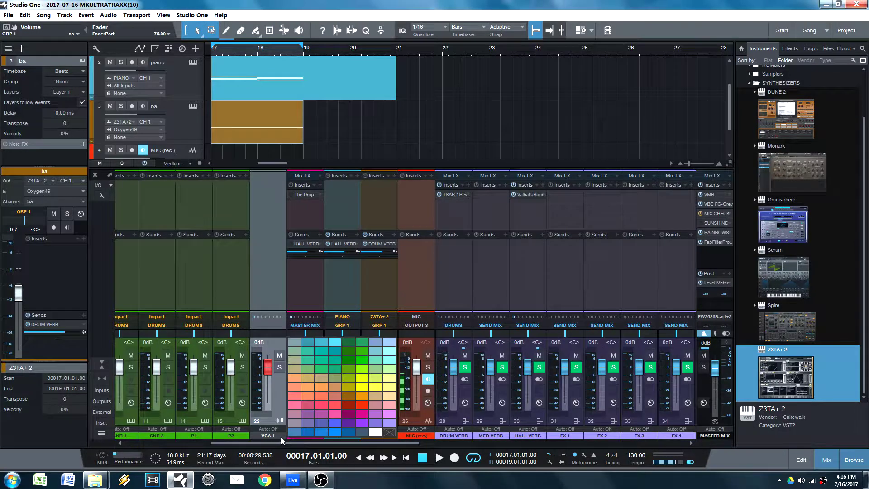
left_click(362, 406)
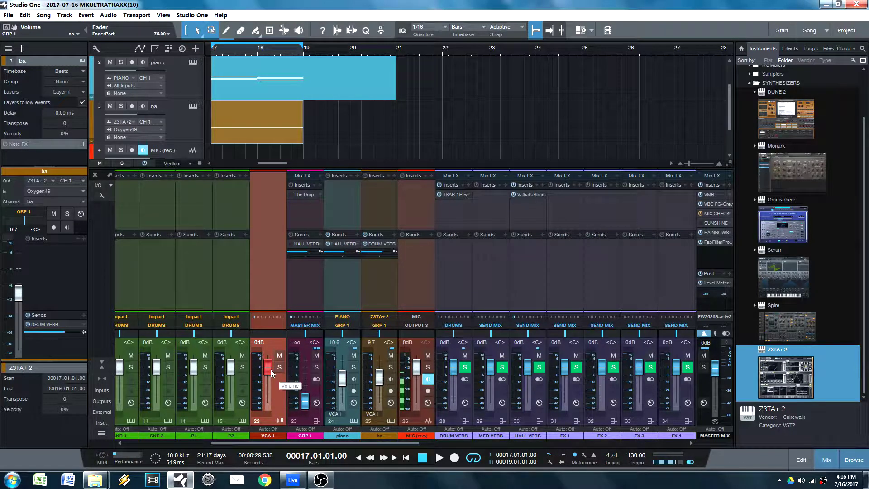
Lower VCA 1 to -3.8 dB and the piano fader, leaving piano at -25.4 and ba at -13.4
left_click(343, 428)
left_click(331, 430)
left_click(344, 421)
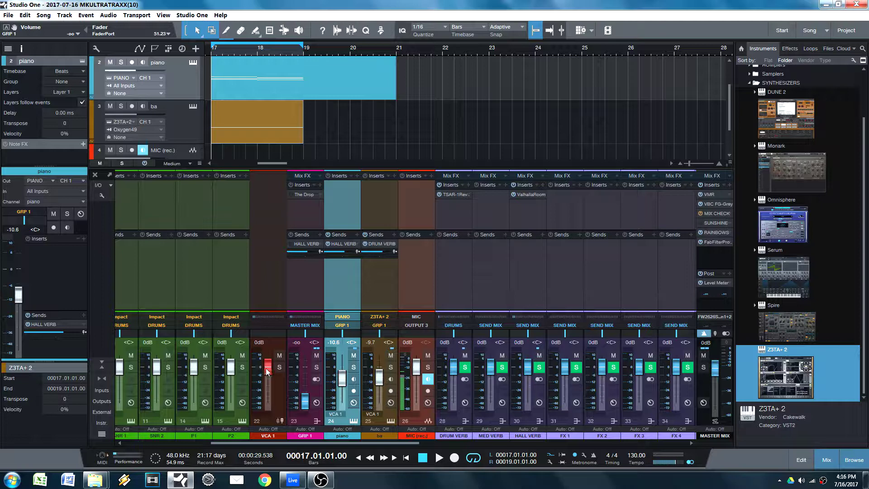
mouse_move(267, 369)
left_mouse_down()
mouse_move(267, 381)
mouse_move(268, 370)
left_mouse_up()
left_click_drag(343, 381, 343, 389)
left_click_drag(268, 373, 271, 366)
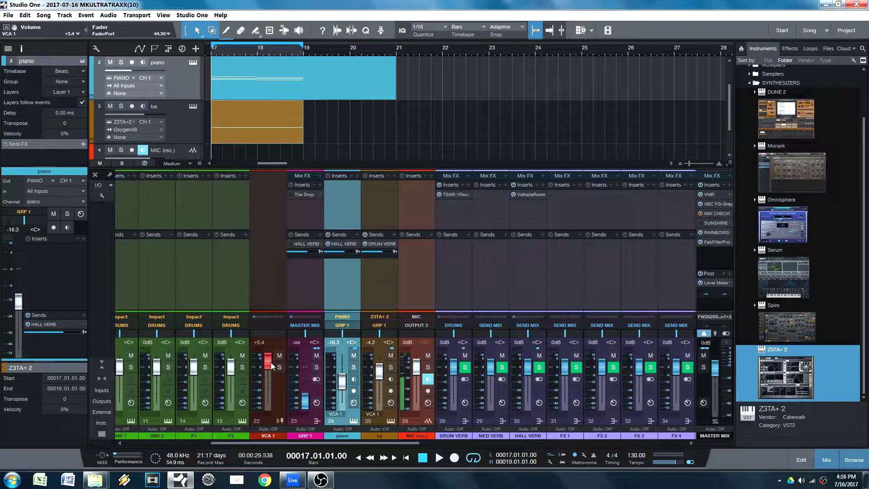
left_click_drag(271, 366, 271, 377)
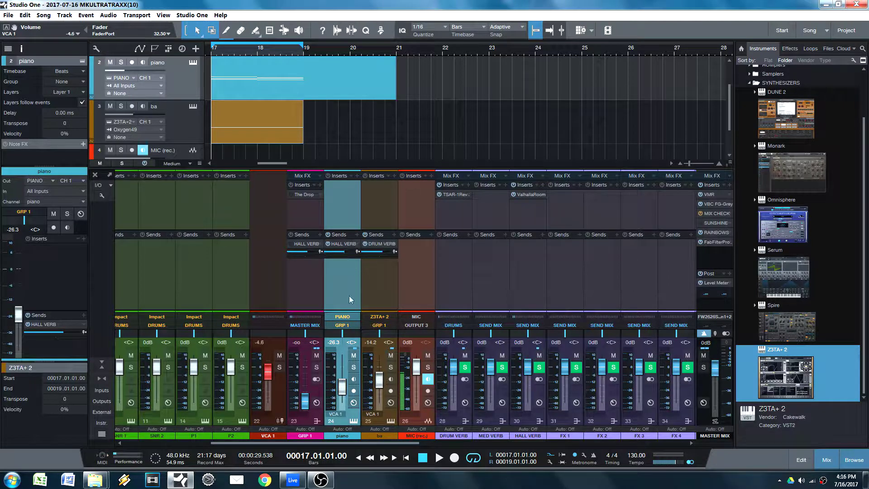
Switch between the piano and ba channels to check their VCA 1 assignment
left_click(369, 278)
left_click(341, 276)
left_click(368, 280)
left_click(343, 281)
Ride VCA 1 during playback, settle it at -2.9 dB, and drag out its Volume automation track
scroll(270, 374, "up", 3)
key("space")
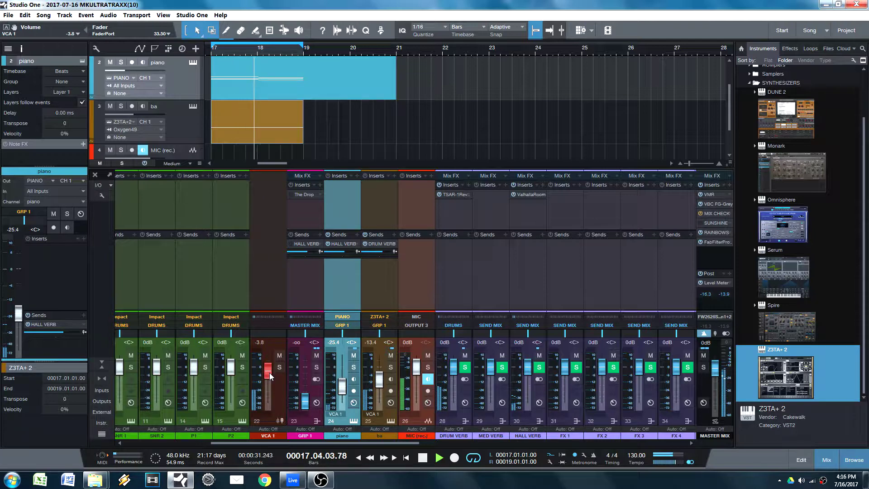
mouse_move(269, 373)
left_mouse_down()
mouse_move(270, 394)
mouse_move(268, 368)
left_mouse_up()
key("space")
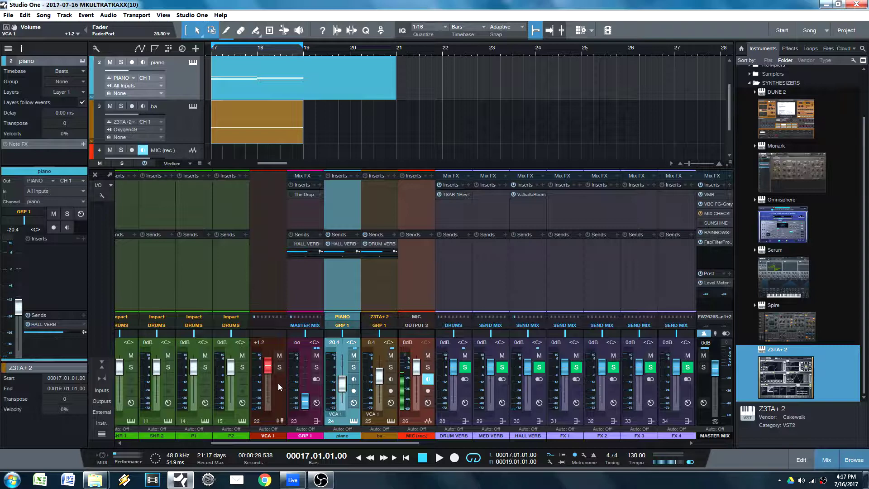
left_click_drag(270, 371, 270, 377)
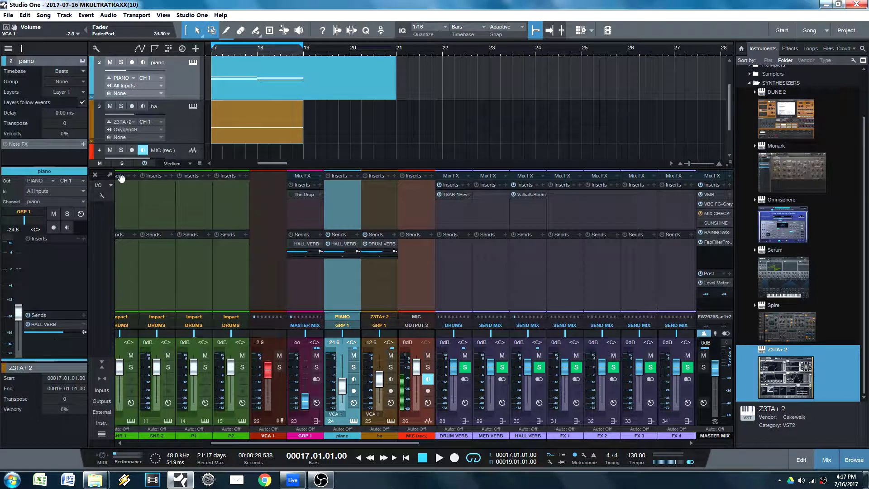
left_click_drag(17, 28, 214, 152)
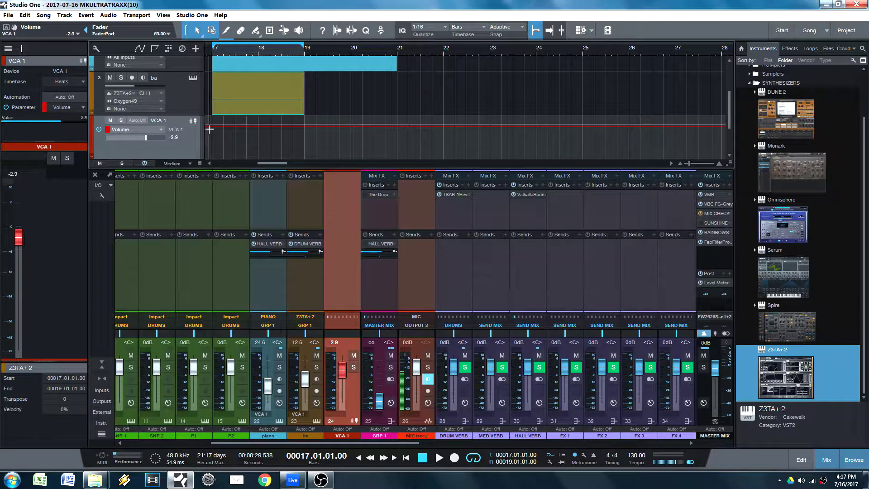
Draw VCA 1 volume points ramping up from -43.8 dB at bar 17 to bar 19, checking during playback
mouse_move(284, 125)
left_mouse_down()
mouse_move(285, 144)
mouse_move(294, 132)
left_mouse_up()
left_click_drag(212, 131, 212, 150)
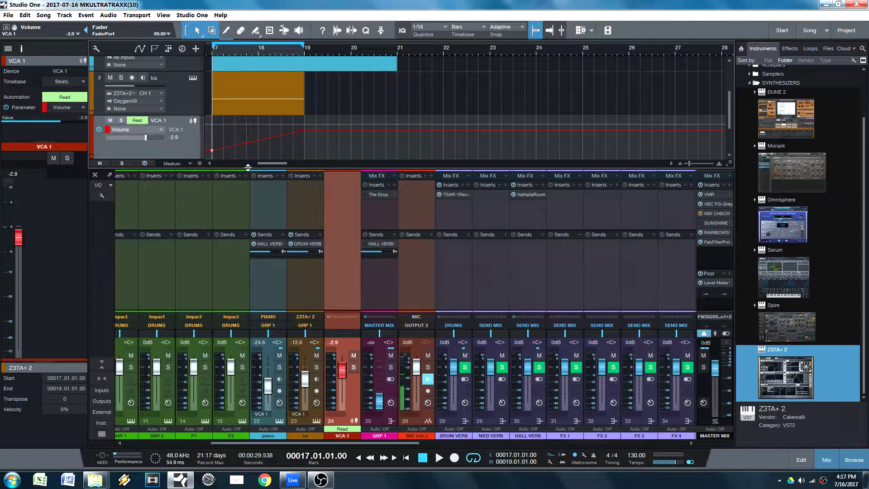
key("space")
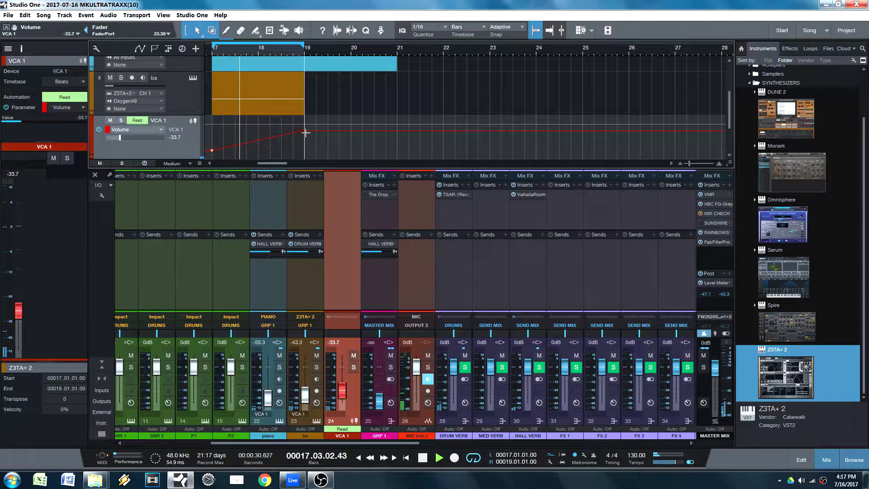
left_click_drag(305, 132, 304, 127)
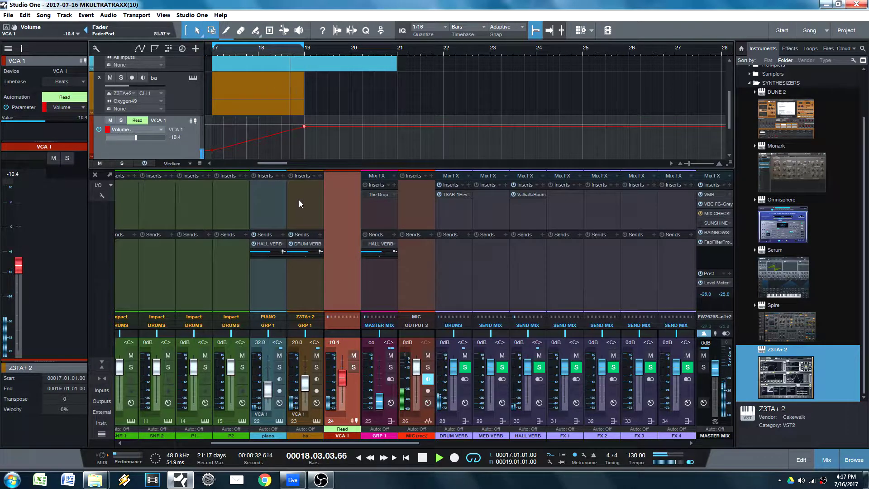
key("space")
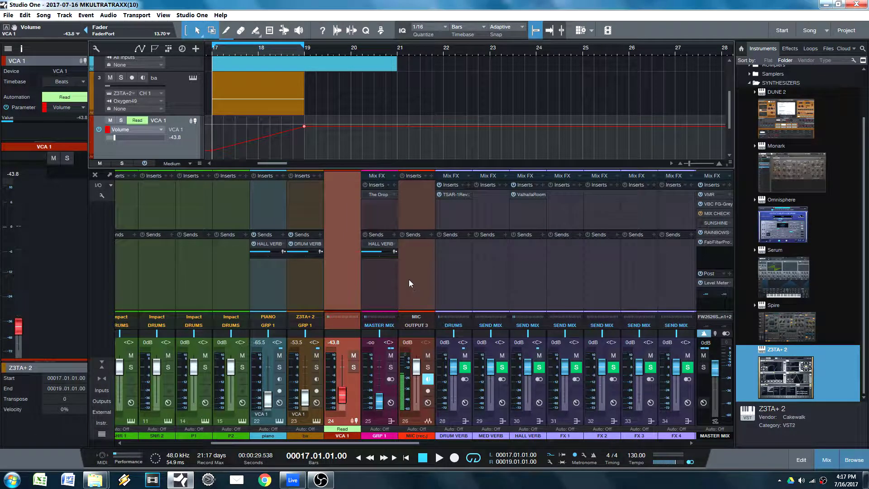
Place the VCA 1 strip just left of the piano channel
left_click(381, 420)
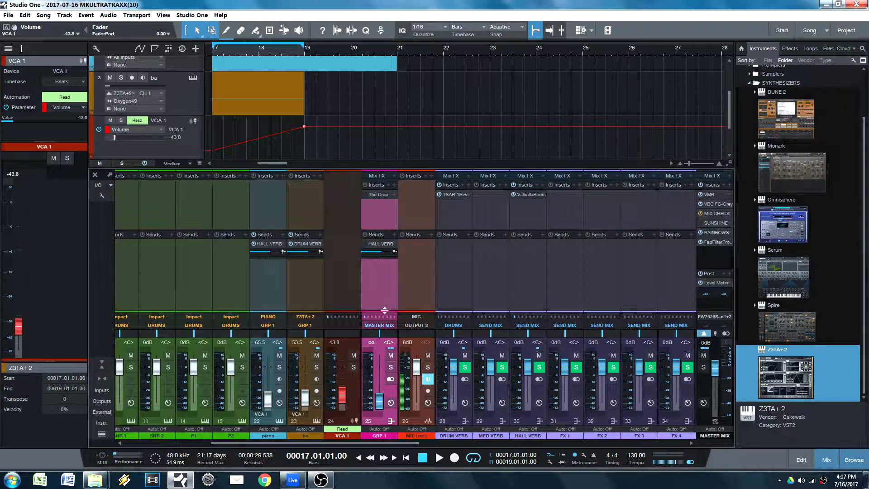
left_click(344, 426)
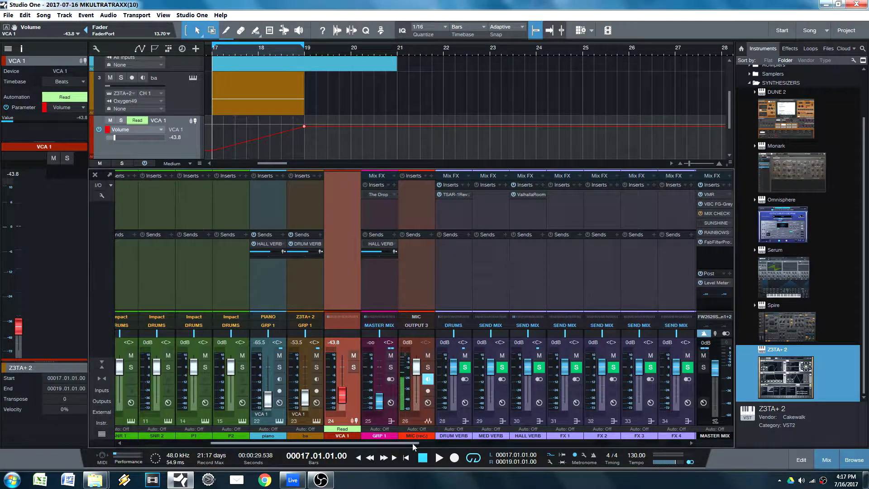
left_click(379, 420)
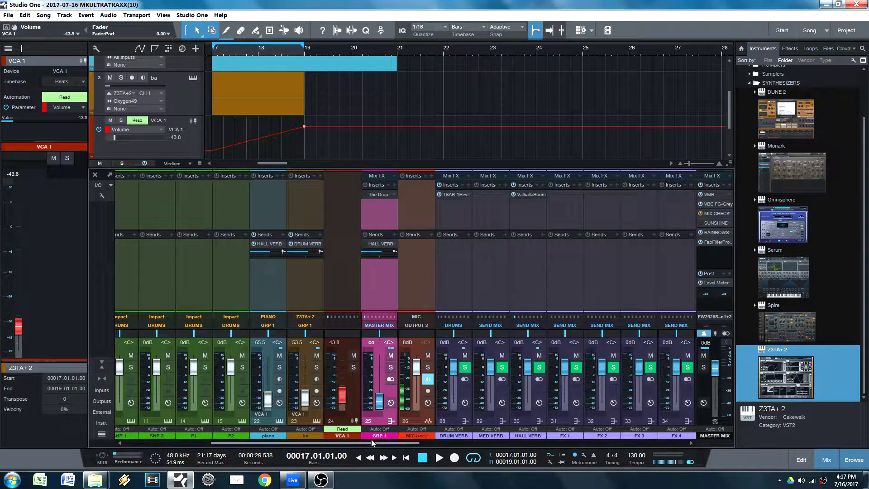
left_click(344, 427)
left_click_drag(267, 424, 268, 426)
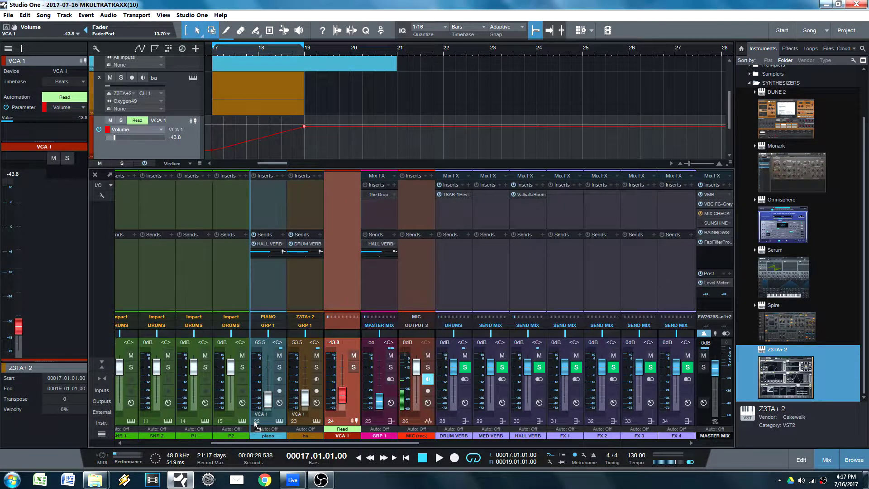
Move GRP 1 beside VCA 1, reset VCA 1 to 0 dB, and raise GRP 1 to -41.7 dB
left_click_drag(383, 430, 291, 426)
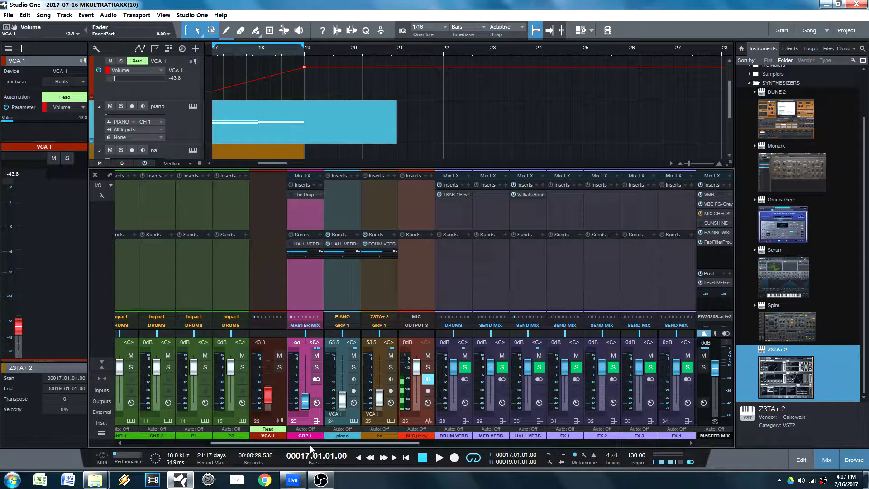
left_click(267, 400, "alt")
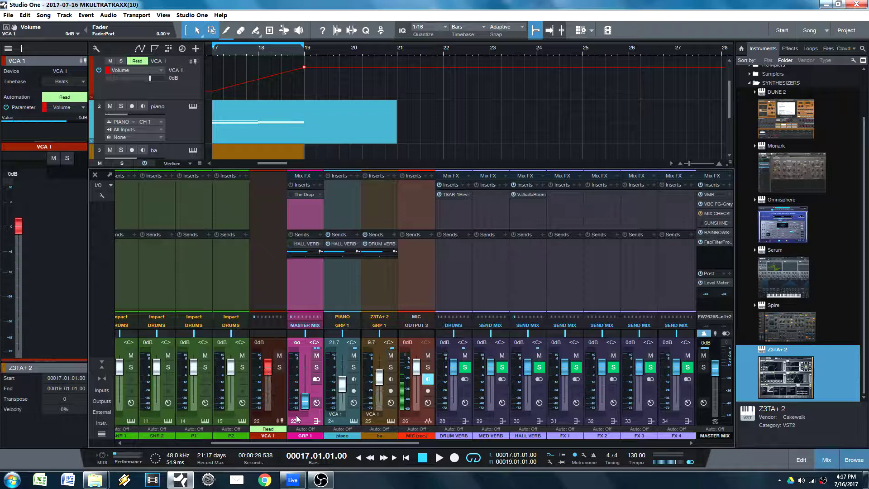
left_click_drag(305, 404, 306, 396)
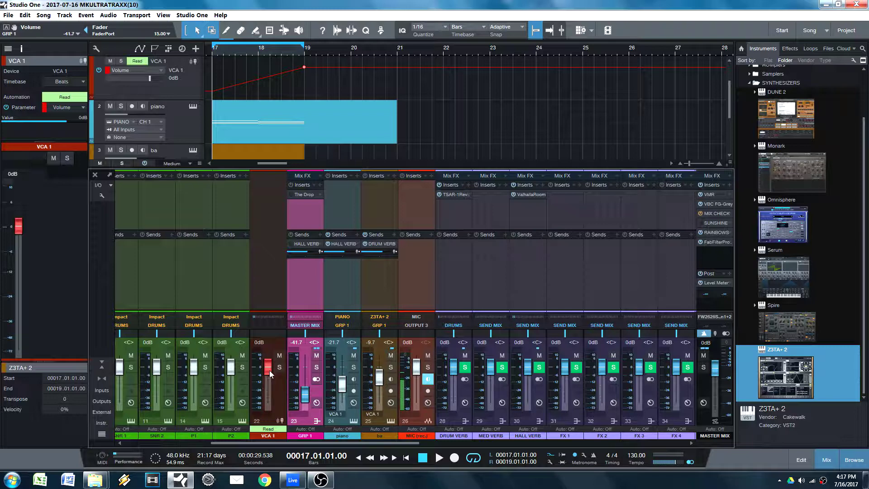
Glance at The Drop on GRP 1, bring VCA 1 up to -5.4 dB, and start playback
left_click_drag(267, 366, 268, 369)
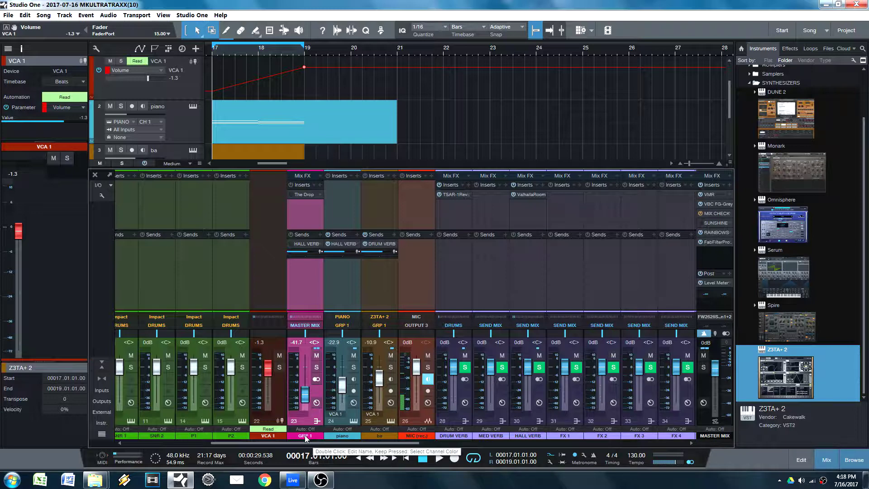
double_click(303, 195)
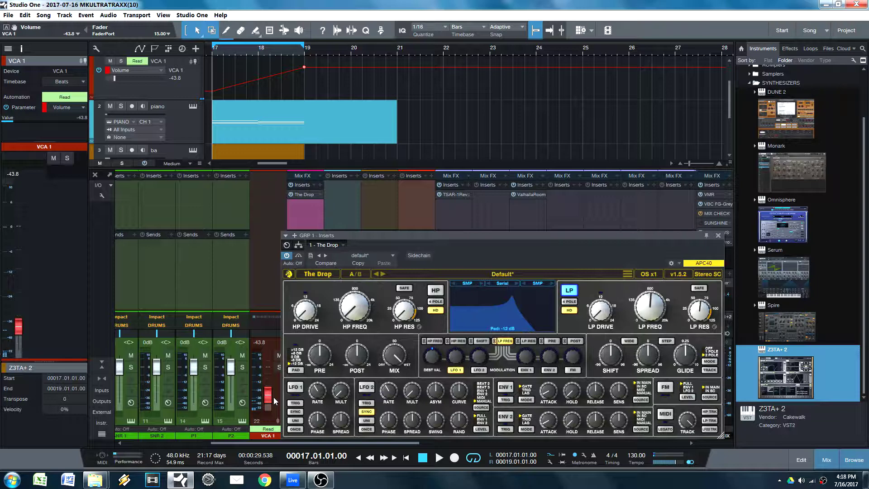
left_click(275, 401)
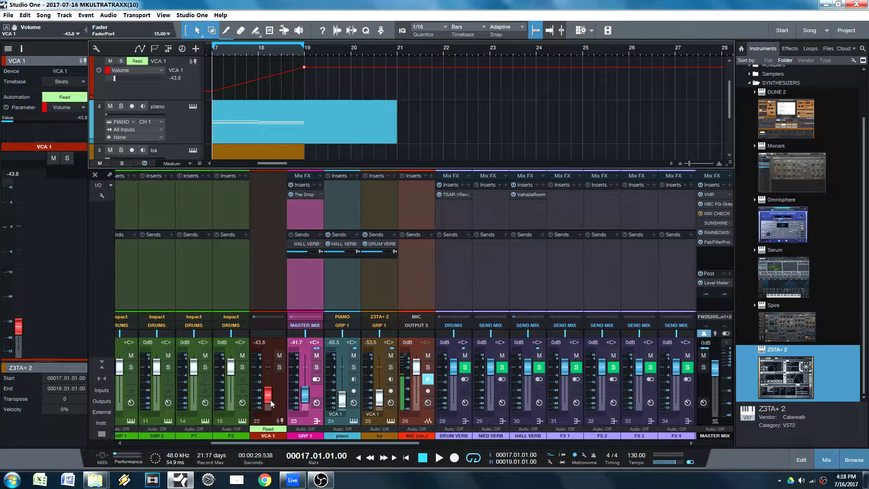
left_click_drag(270, 404, 263, 373)
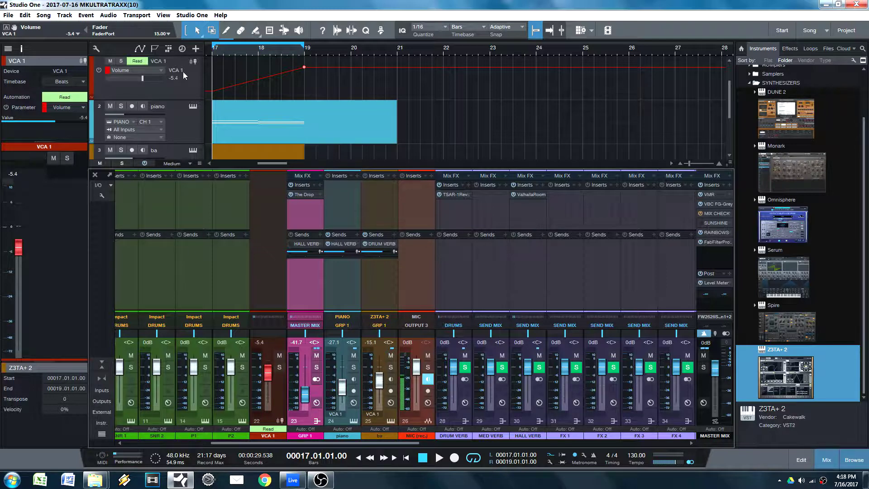
key("space")
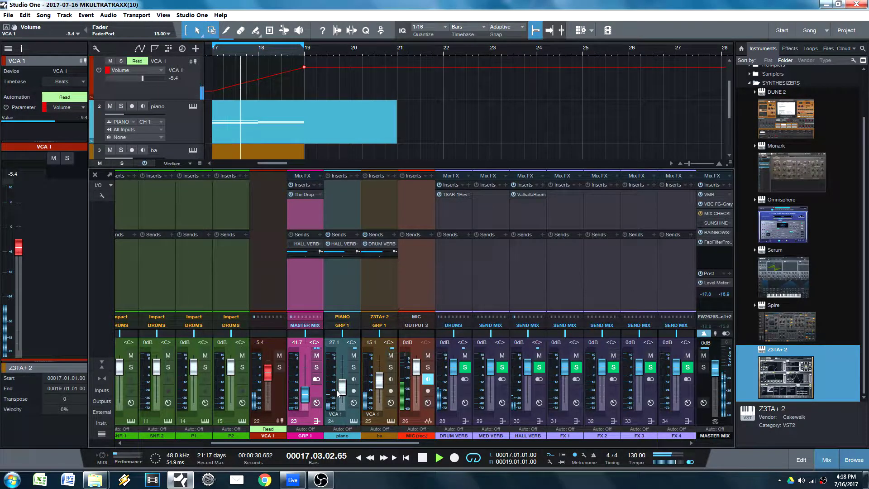
Set The Drop's LP FREQ to about 695 Hz and LP RES to 34% while listening
left_click(303, 195)
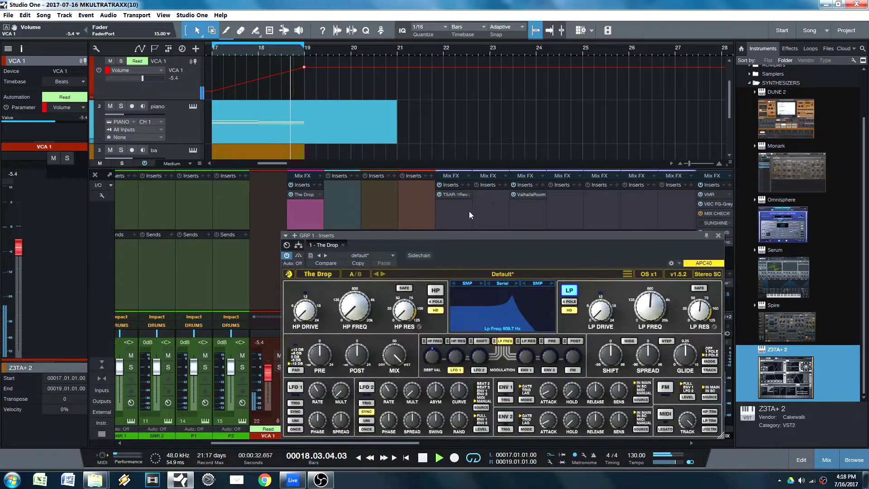
key("space")
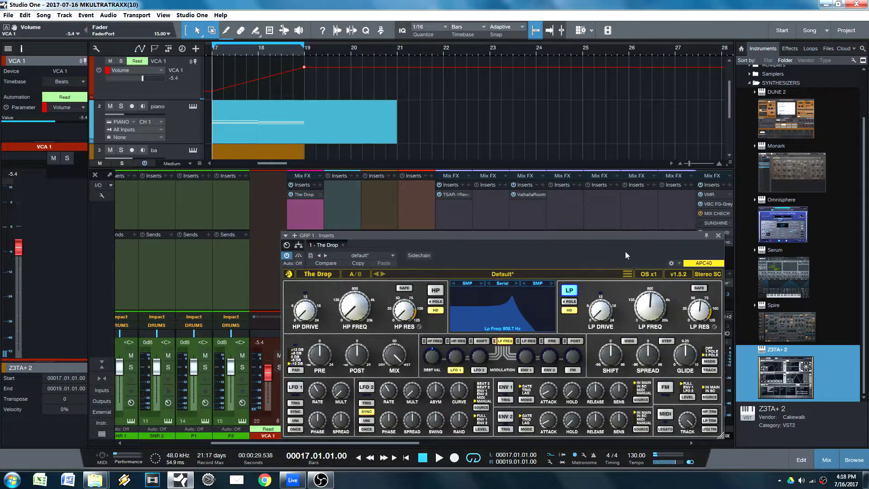
left_click_drag(625, 253, 745, 179)
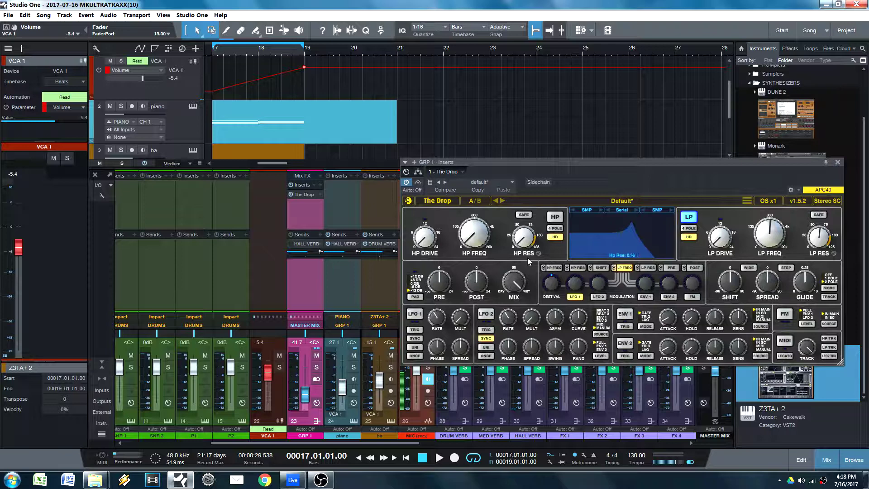
left_click_drag(626, 174, 505, 137)
key("space")
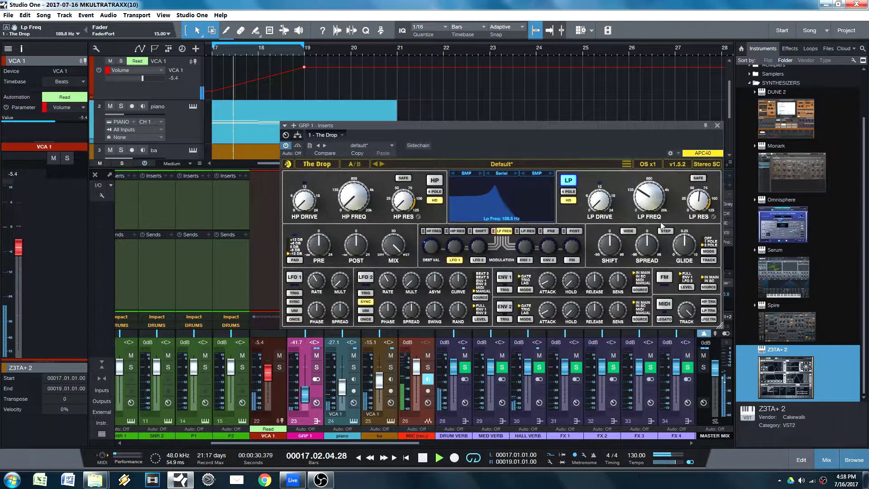
mouse_move(662, 226)
left_mouse_down()
mouse_move(663, 206)
mouse_move(663, 220)
left_mouse_up()
key("space")
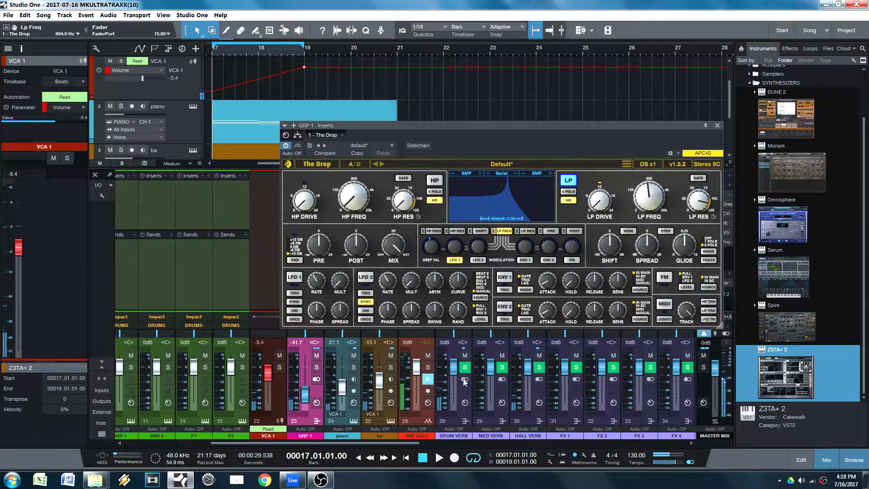
mouse_move(703, 211)
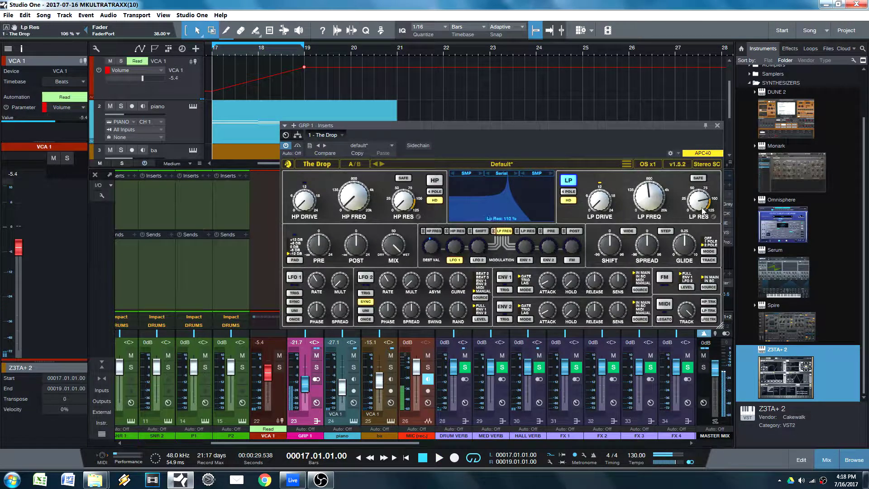
scroll(703, 210, "down", 5)
left_click(718, 125)
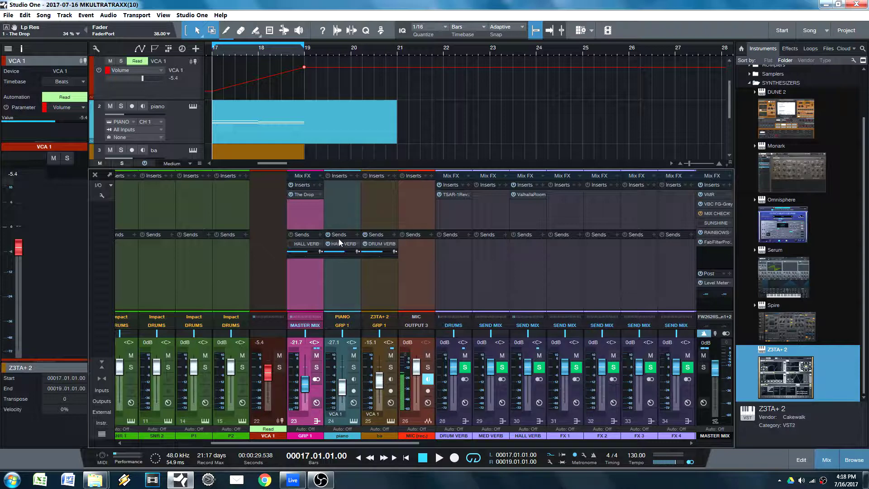
Select the DRUM VERB and HALL VERB reverb return channels
left_click(344, 251)
left_click(377, 252)
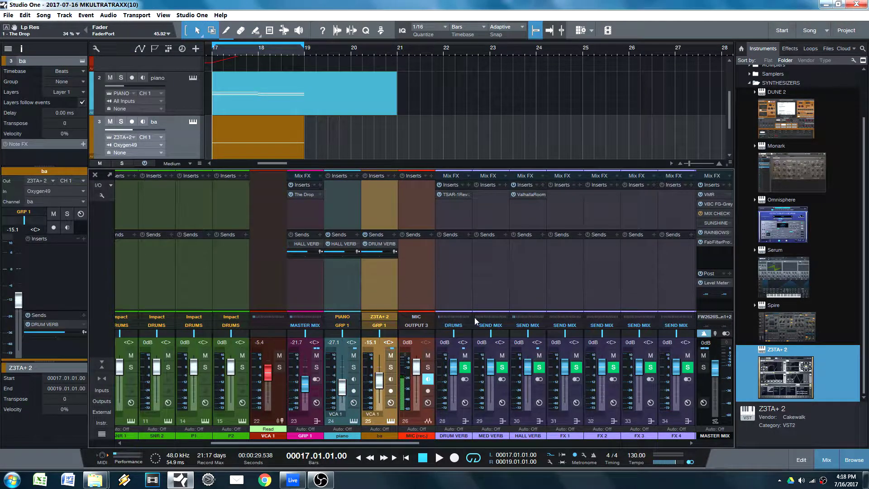
left_click_drag(348, 445, 365, 445)
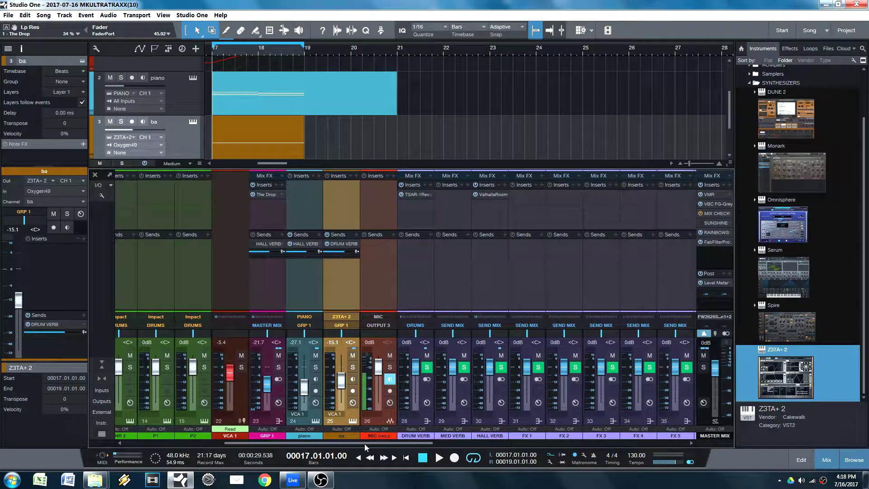
left_click(414, 423)
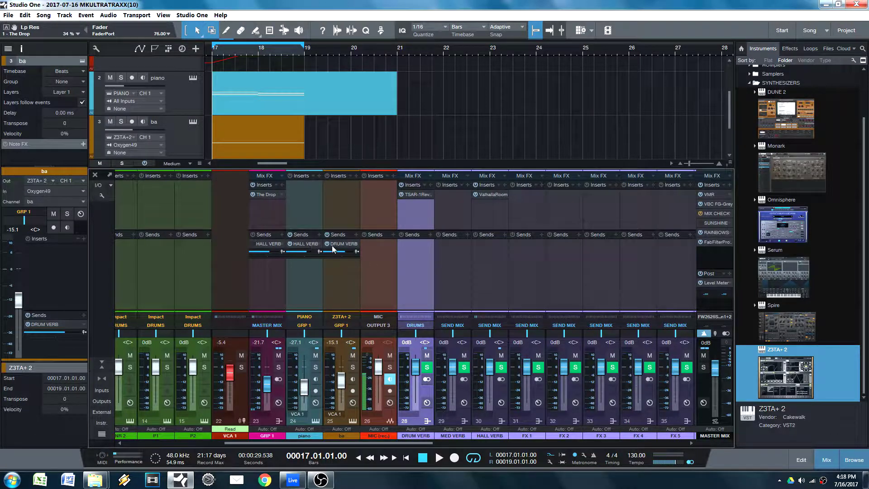
right_click(487, 426)
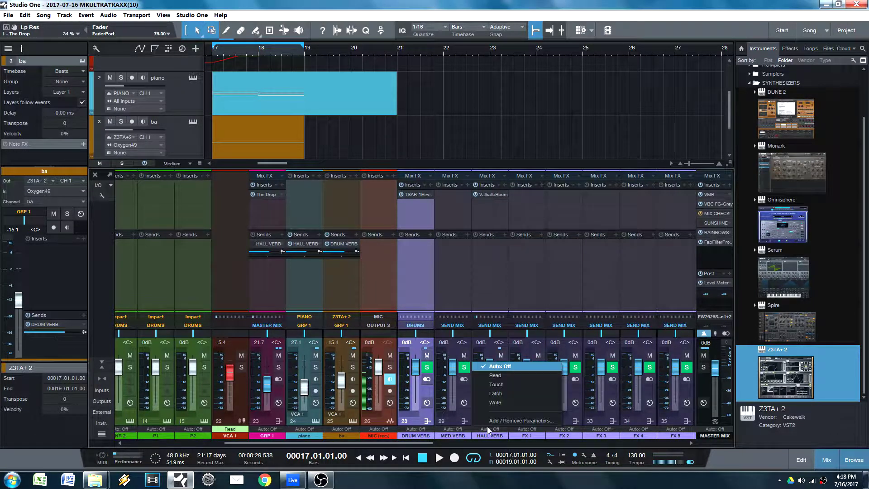
key("Escape")
left_click(489, 420, "ctrl")
left_click(487, 324)
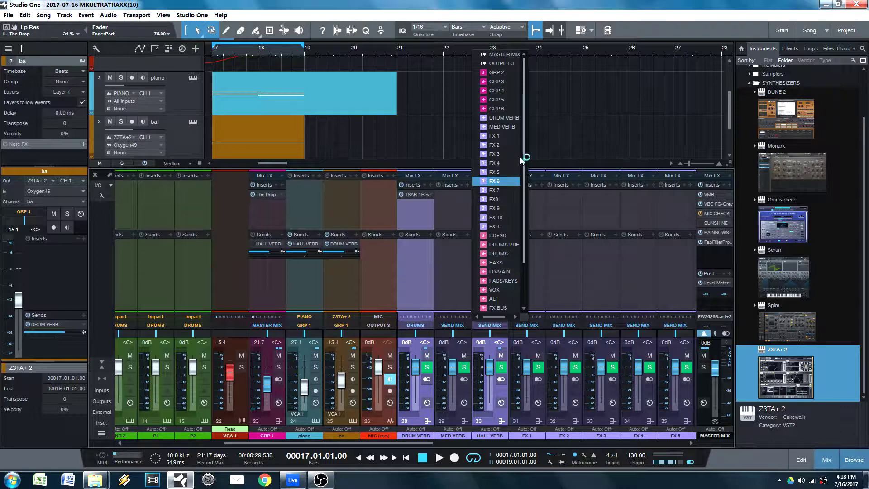
scroll(522, 208, "down", 1)
scroll(525, 244, "down", 1)
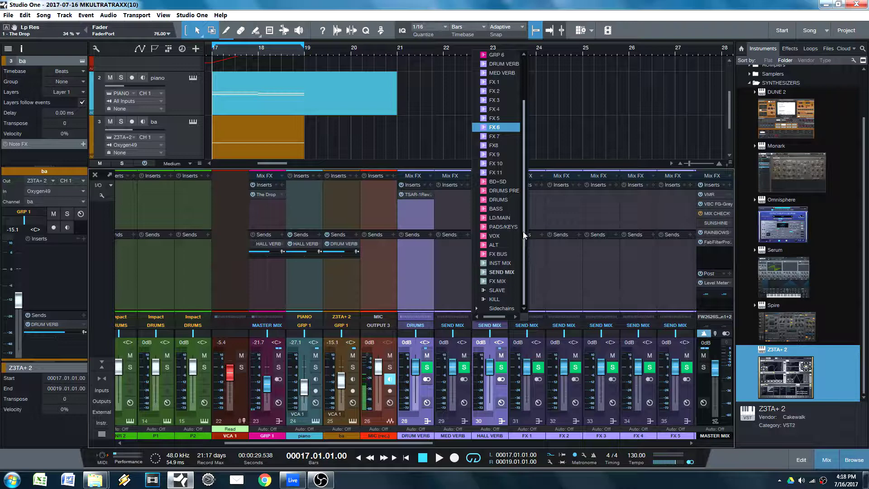
scroll(527, 204, "up", 2)
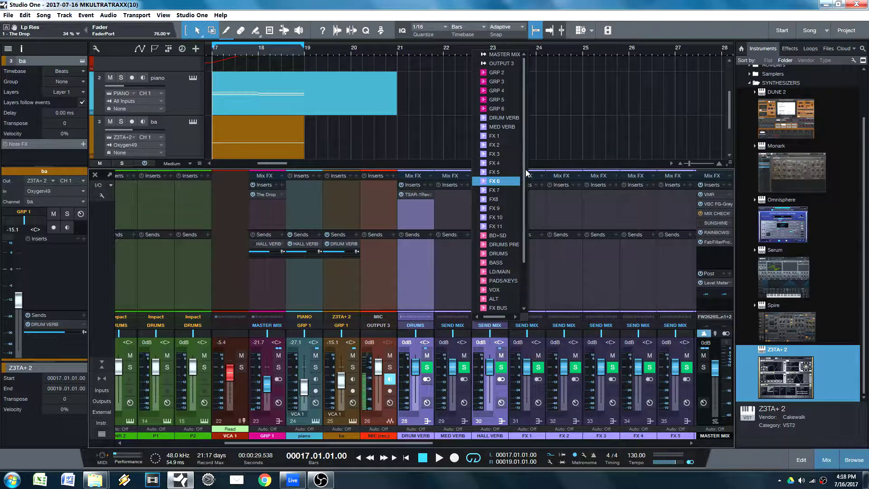
Remove GRP 1's HALL VERB send and route both HALL VERB and DRUM VERB outputs to GRP 1
left_click(314, 235)
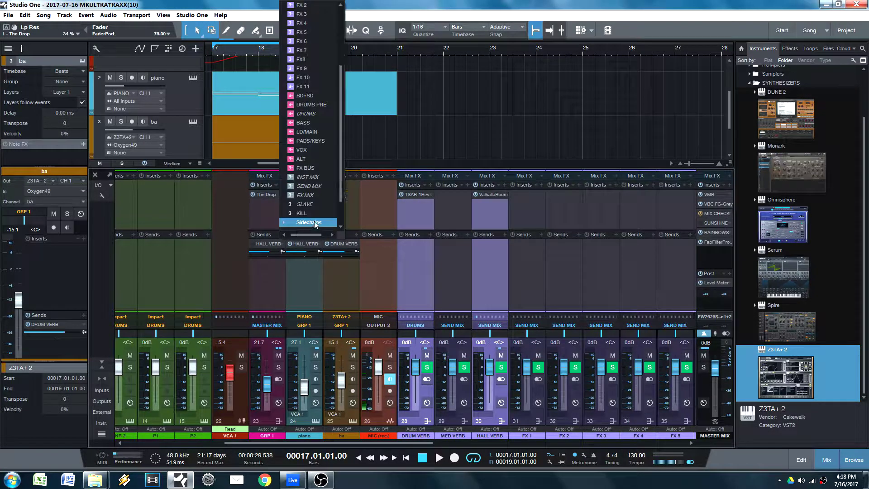
left_click(311, 225)
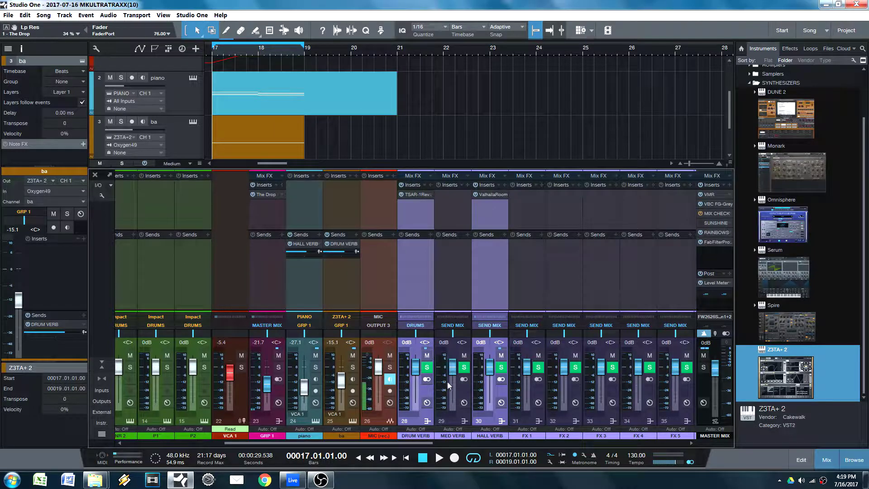
left_click(498, 330)
left_click(421, 324)
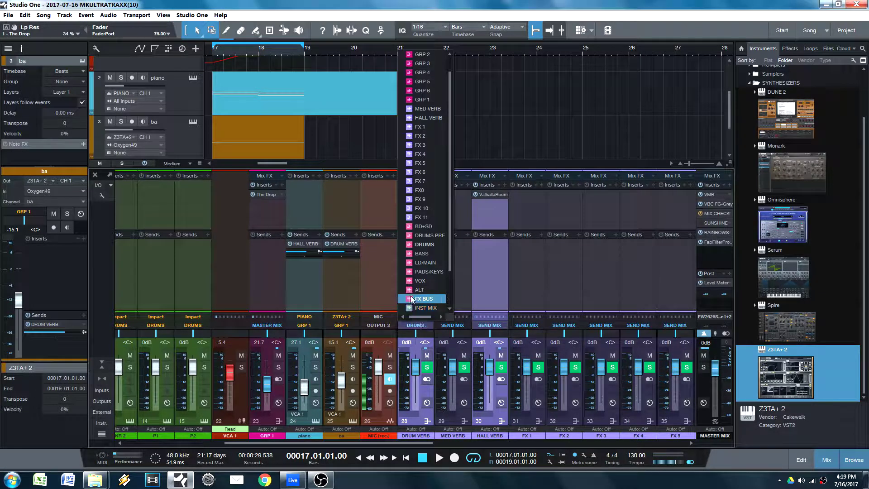
left_click(417, 119)
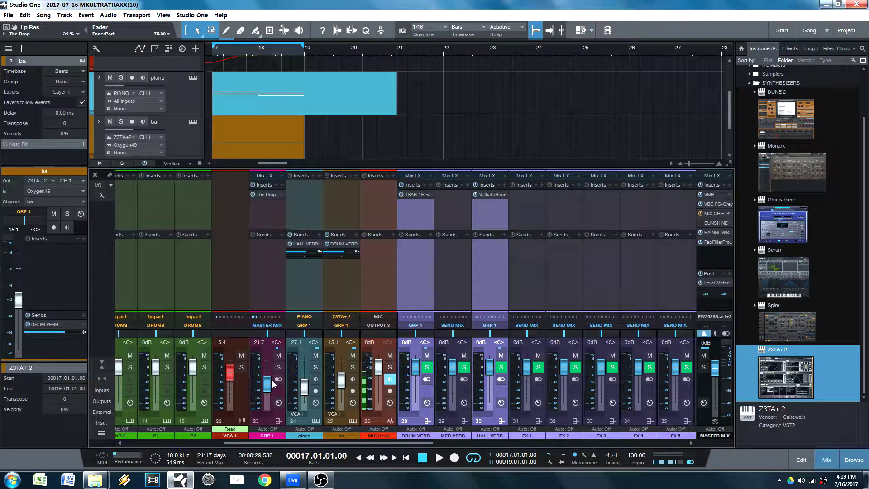
Raise the GRP 1 fader and play back briefly to hear the group
mouse_move(275, 384)
left_mouse_down()
mouse_move(267, 369)
mouse_move(268, 393)
mouse_move(267, 369)
mouse_move(267, 385)
left_mouse_up()
key("space")
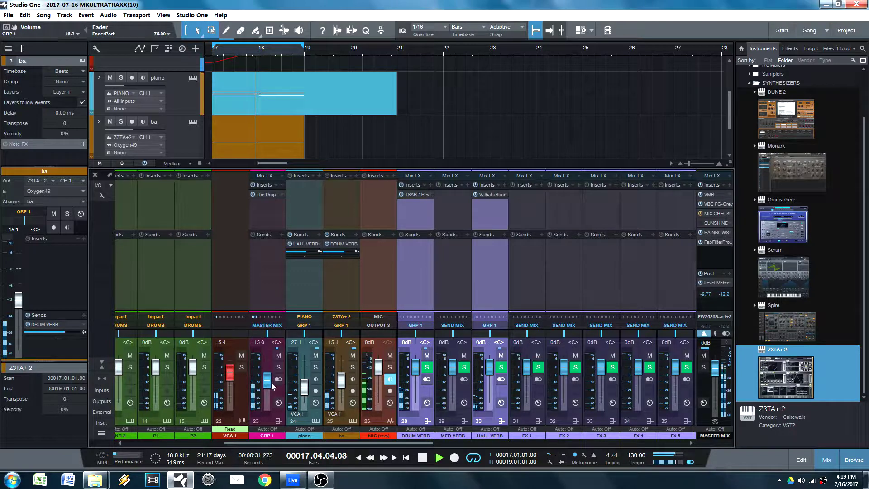
key("space")
Sweep The Drop's low-pass cutoff during playback, leaving it fully open at 20 kHz with GRP 1 at +1.2 dB
double_click(265, 194)
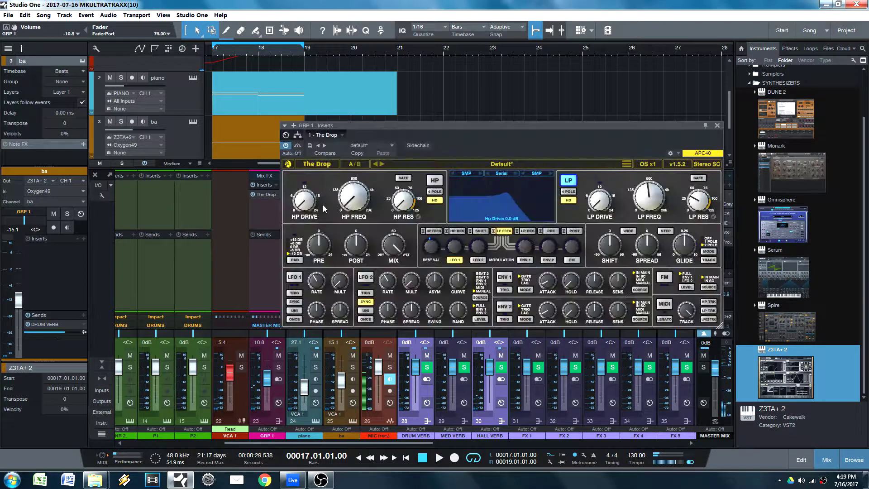
mouse_move(648, 204)
left_mouse_down()
mouse_move(645, 212)
mouse_move(654, 188)
left_mouse_up()
key("space")
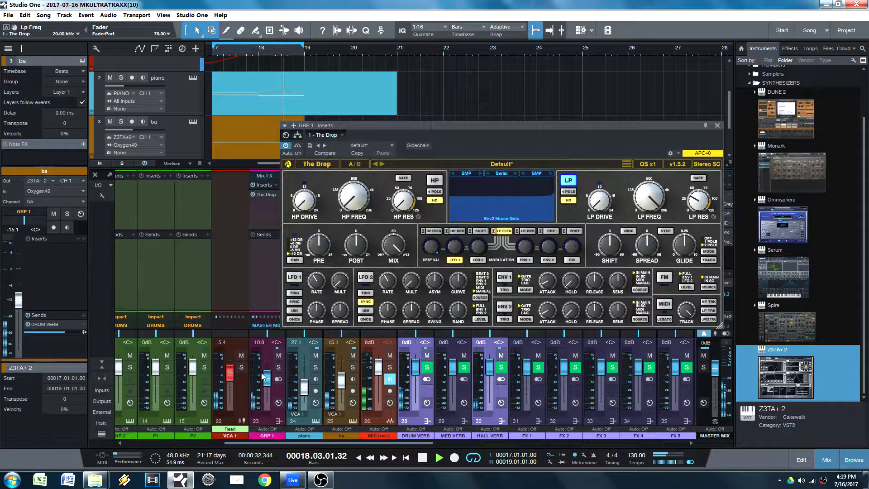
left_click_drag(265, 382, 265, 369)
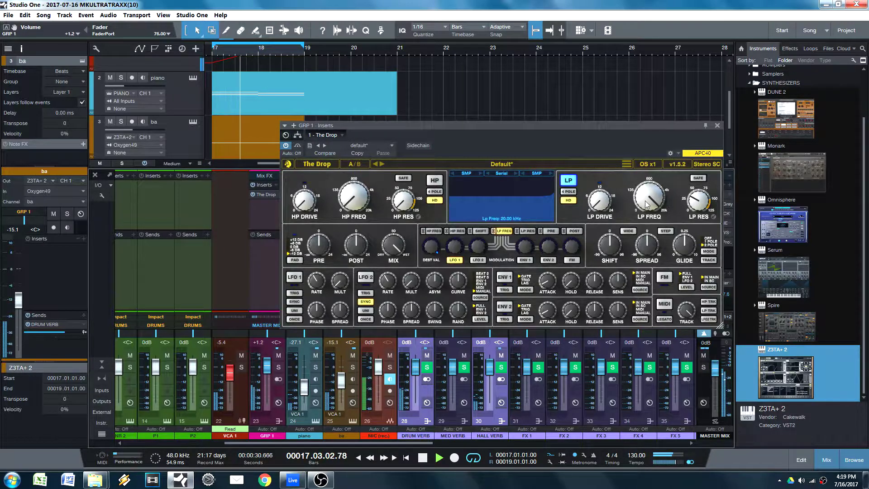
left_click_drag(649, 199, 652, 172)
key("space")
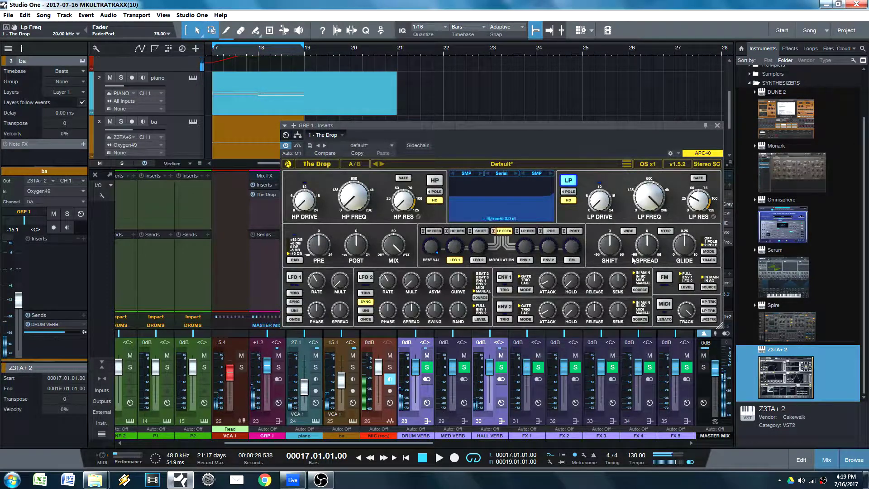
left_click(717, 125)
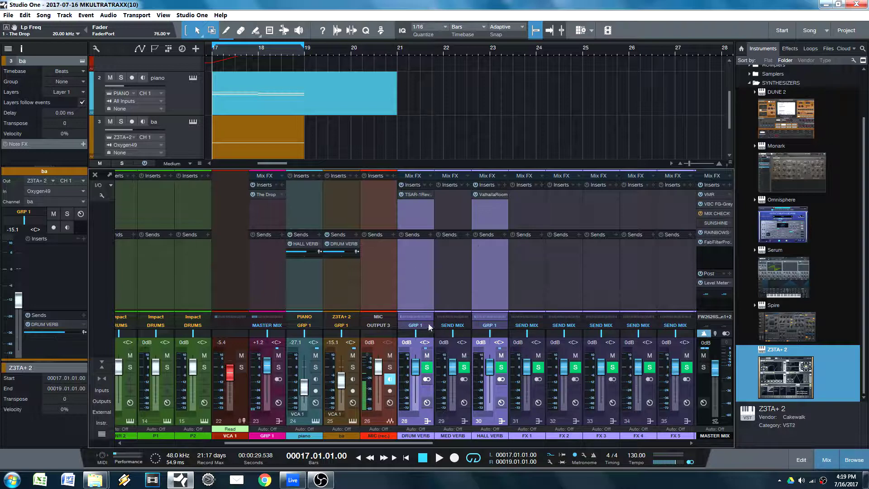
Compare the DRUM VERB and HALL VERB channels, then show VCA 1 with its Volume automation lane
left_click(420, 293)
left_click(479, 282)
left_click(412, 286)
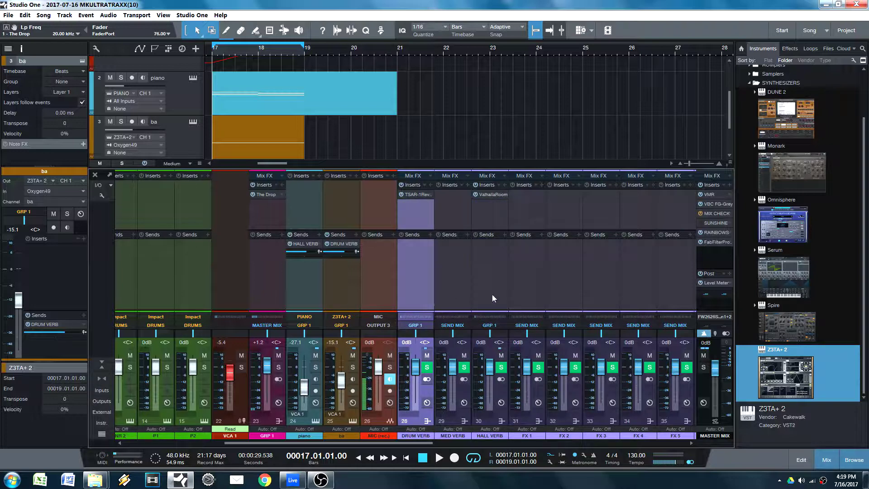
left_click(492, 294)
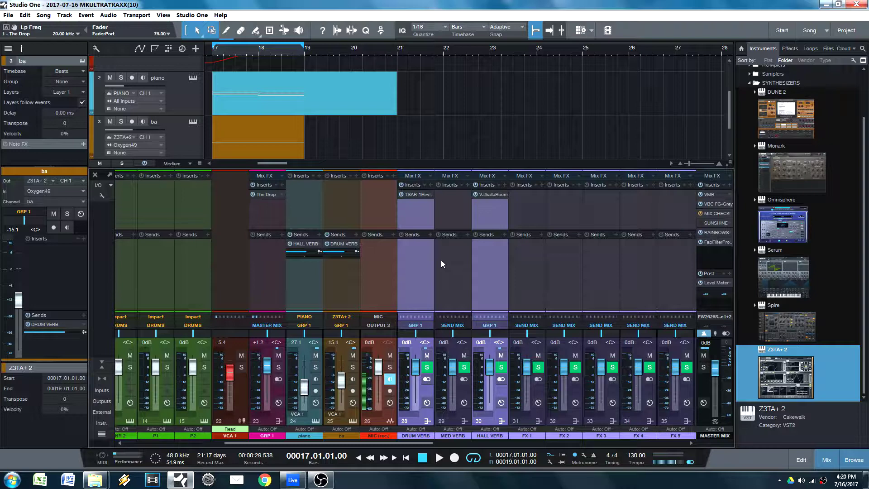
left_click(412, 277)
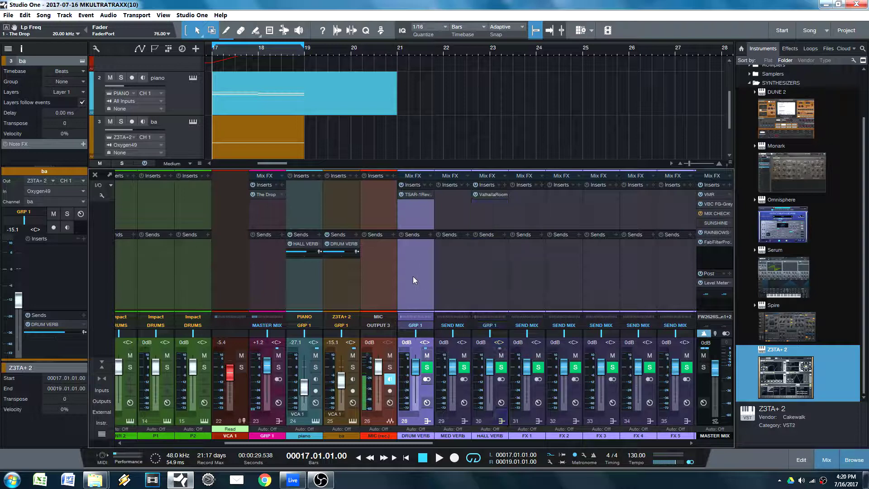
left_click(479, 285)
left_click(405, 283)
left_click(233, 286)
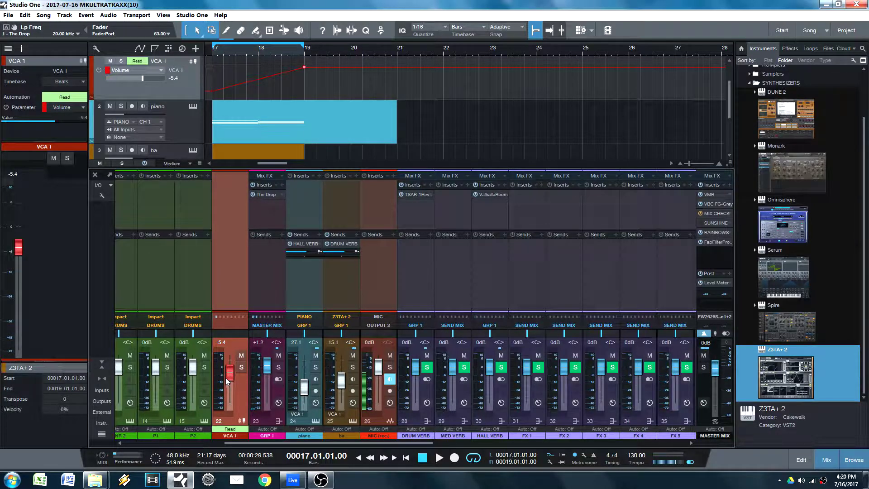
Assign the piano and ba channels to VCA 1, with the VCA reading -1.7 dB
left_click(301, 419)
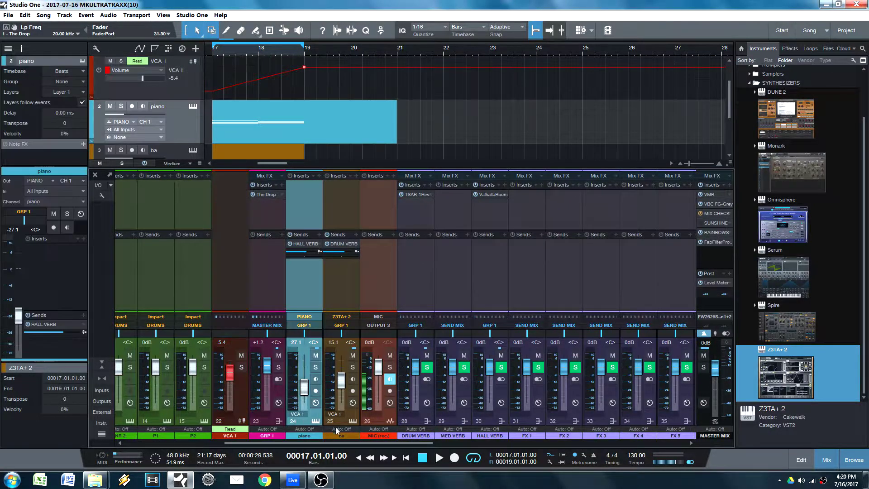
left_click(343, 423)
left_click(337, 414)
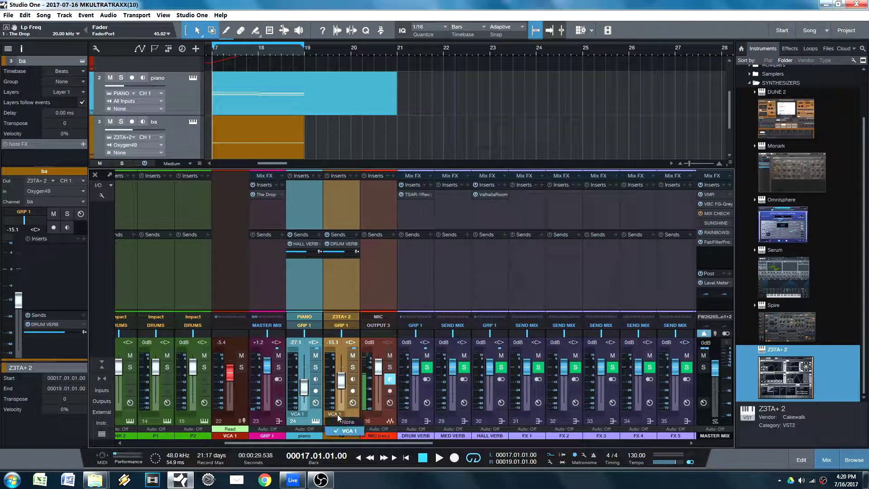
left_click(346, 422)
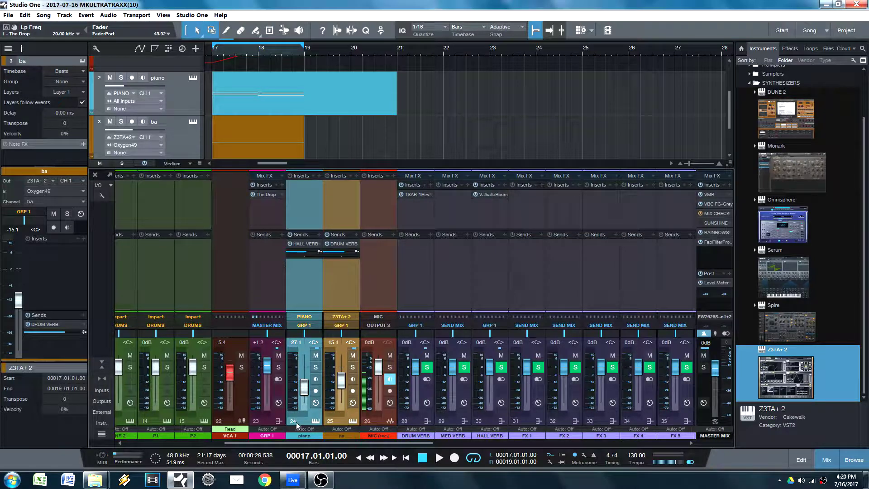
scroll(232, 386, "down", 2)
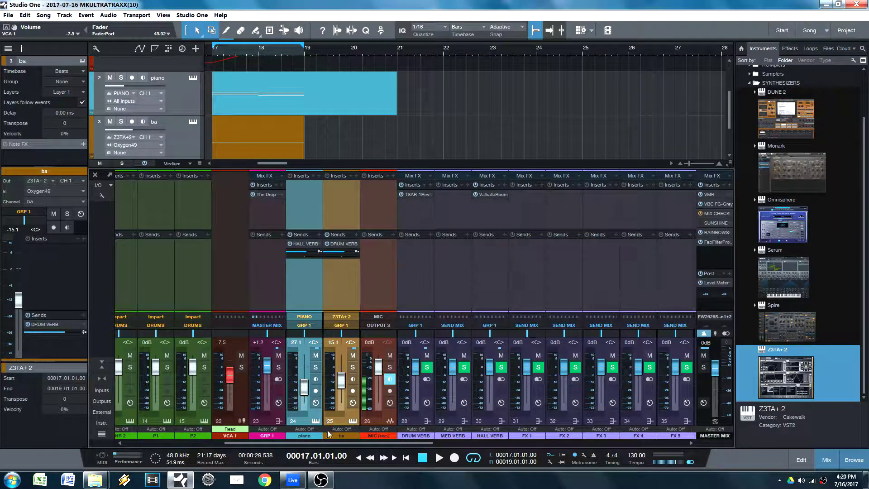
left_click(332, 418)
scroll(231, 376, "up", 6)
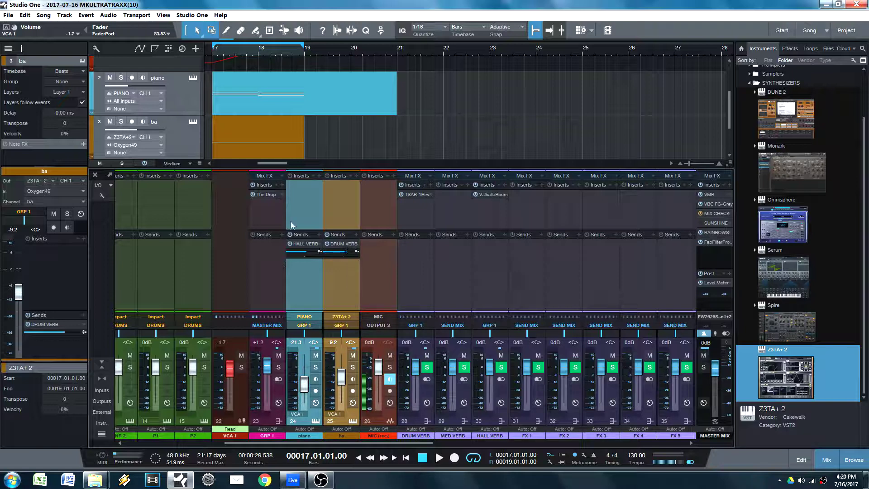
Select the ba and piano events, then switch to the OBS window
left_click(277, 148)
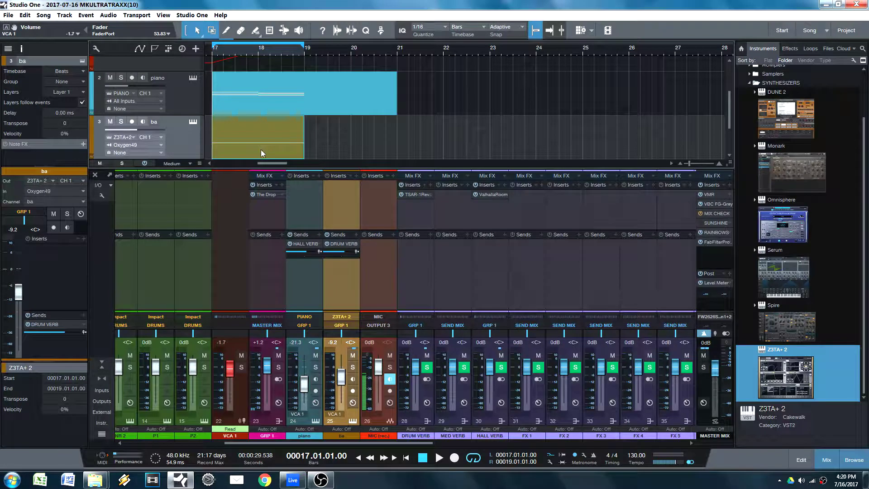
left_click(264, 109)
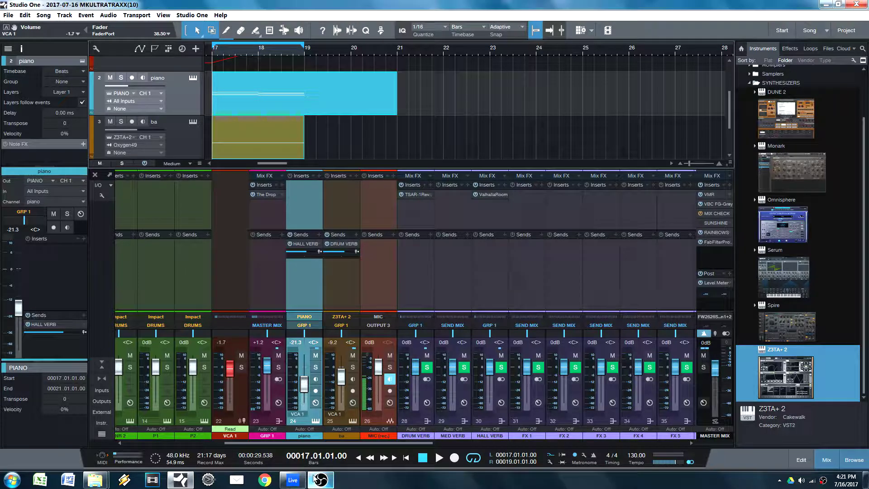
mouse_move(321, 485)
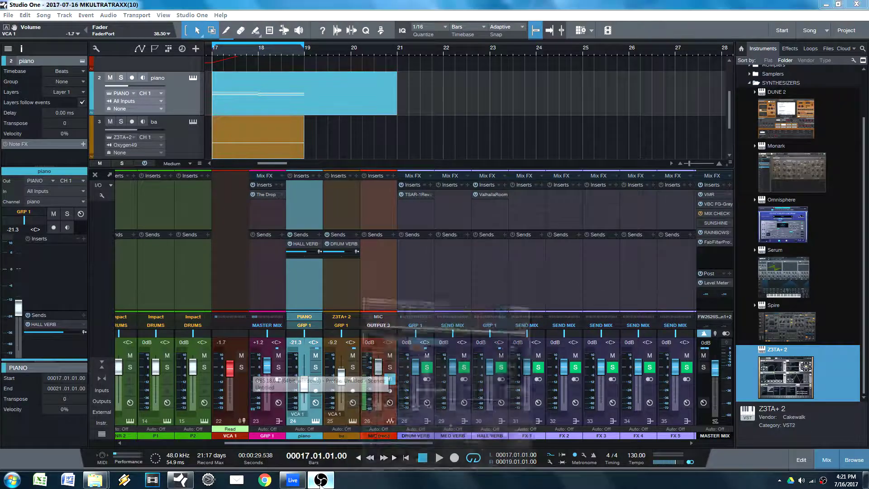
left_click(320, 433)
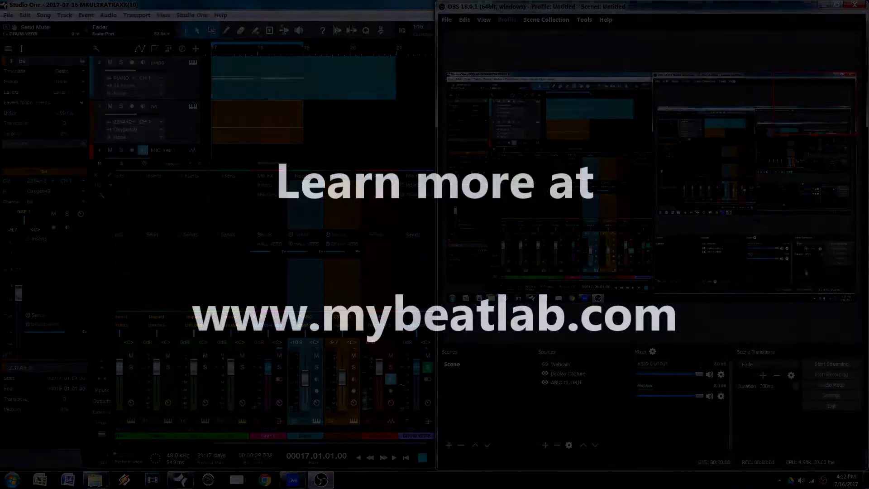